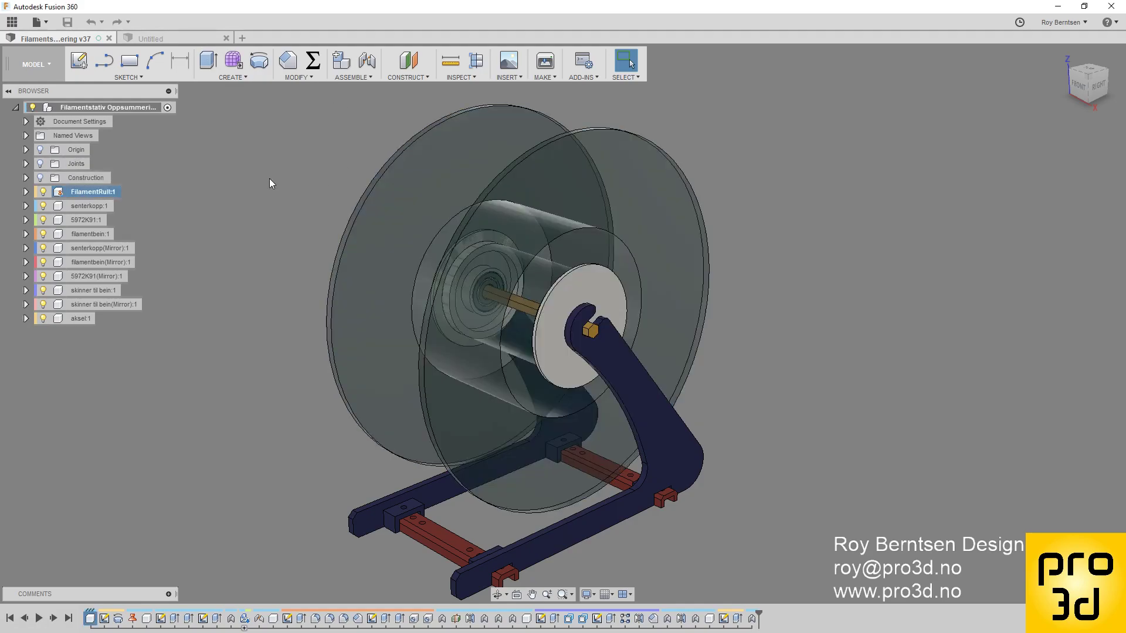
- Switch to the untitled design and create an empty, activated component named Filament Roll
click(191, 37)
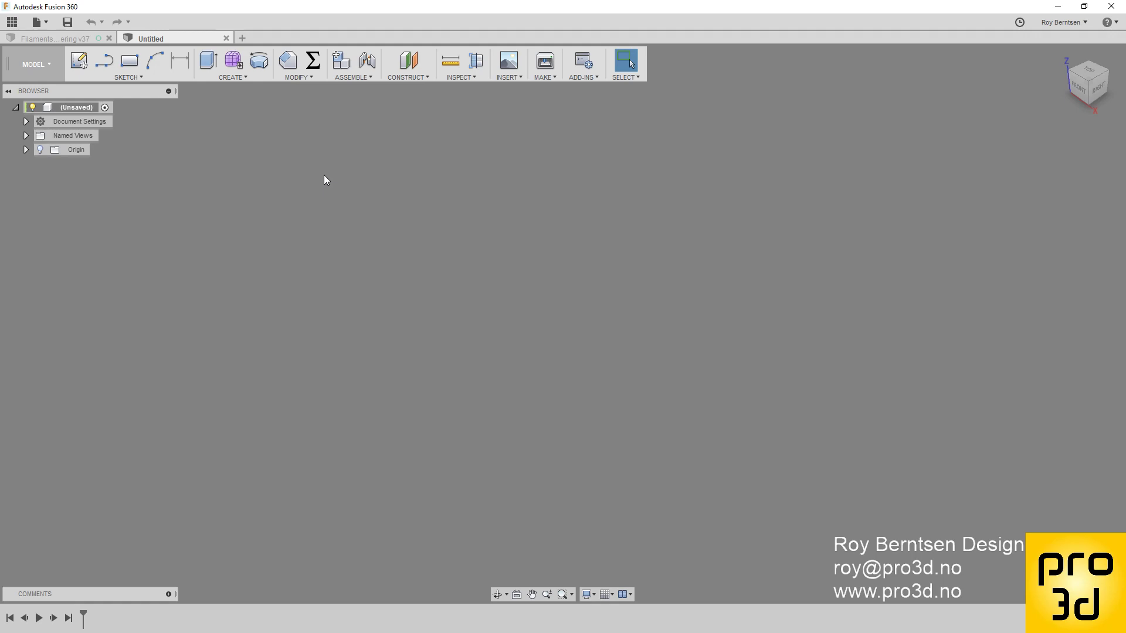
click(343, 62)
double_click(1046, 212)
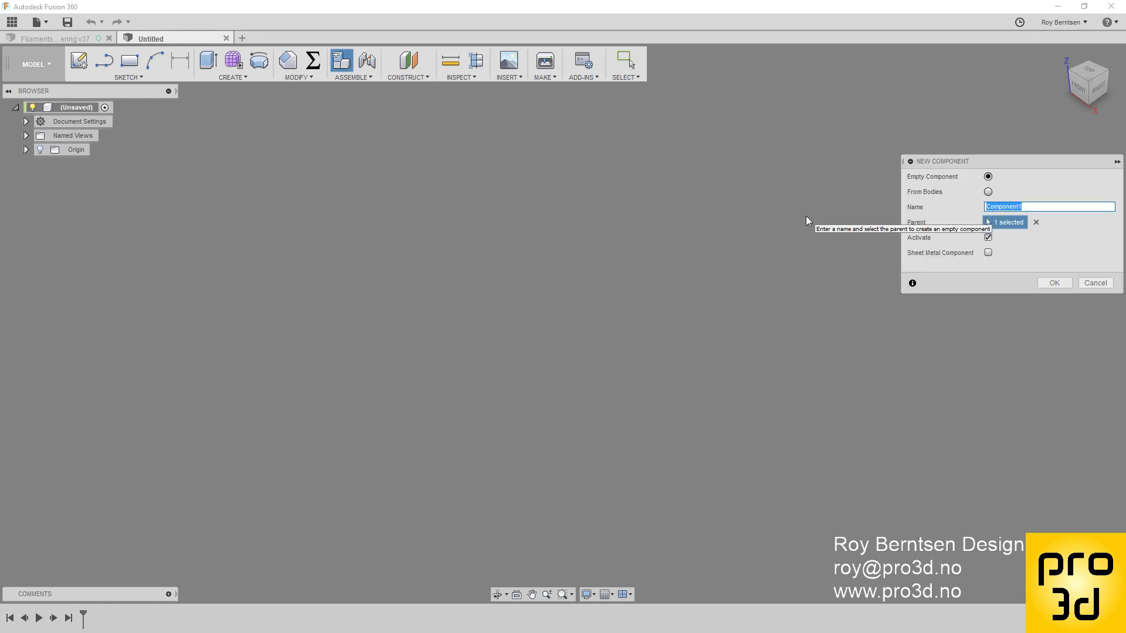
text(Filament Roll)
key(Return)
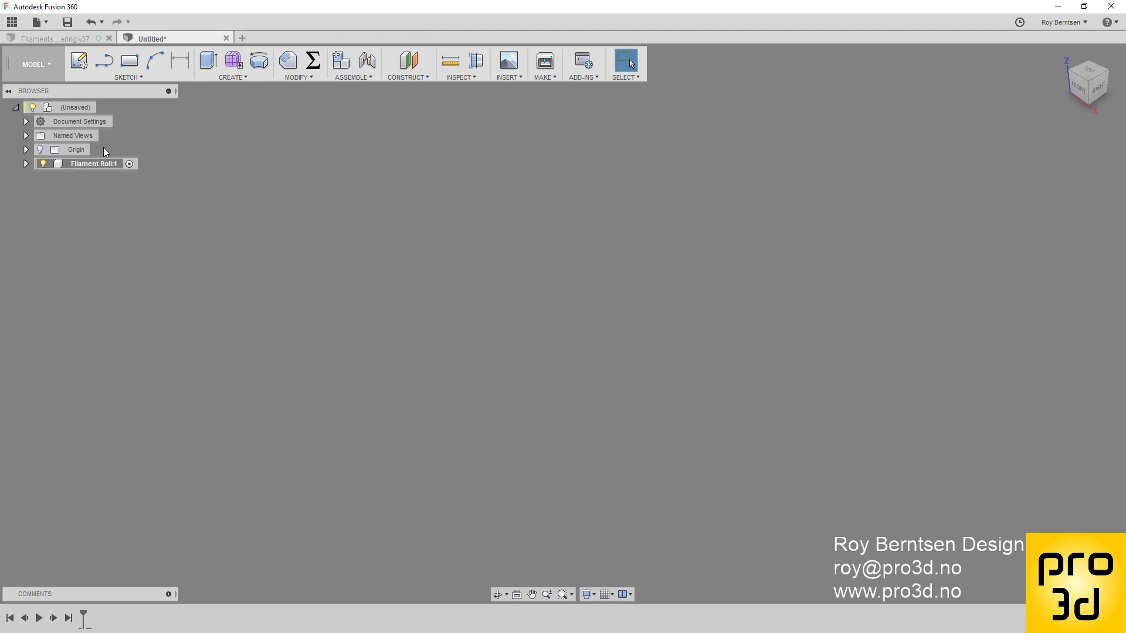
- On the front plane, sketch an open U-shaped spool outline with right-angled lines above the origin, its base line about 90 mm long
click(81, 60)
click(593, 321)
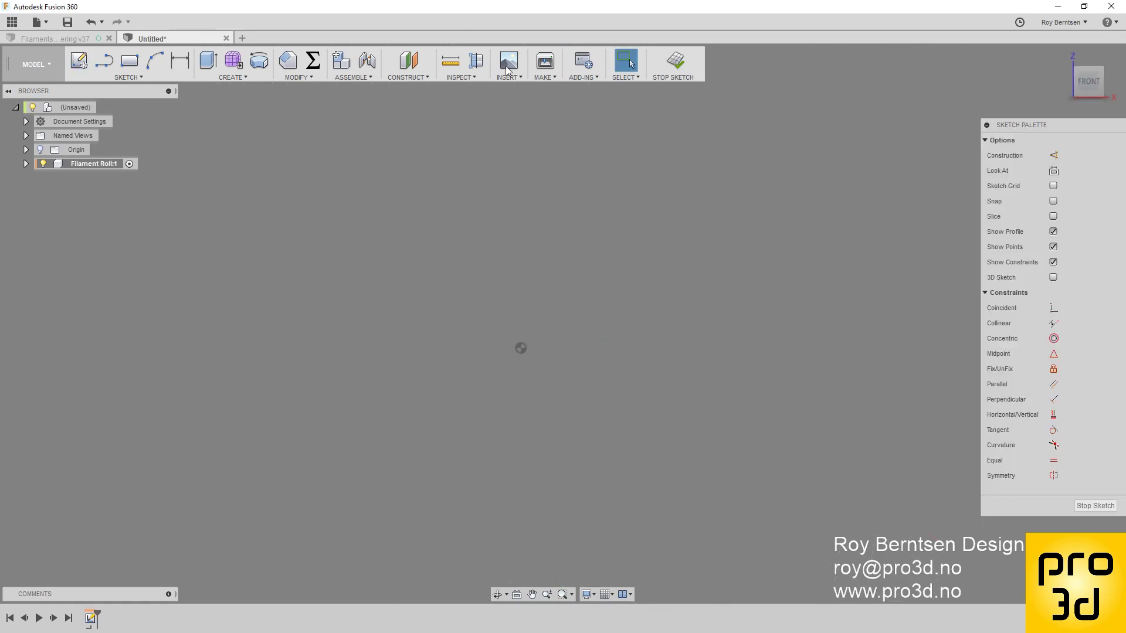
click(106, 66)
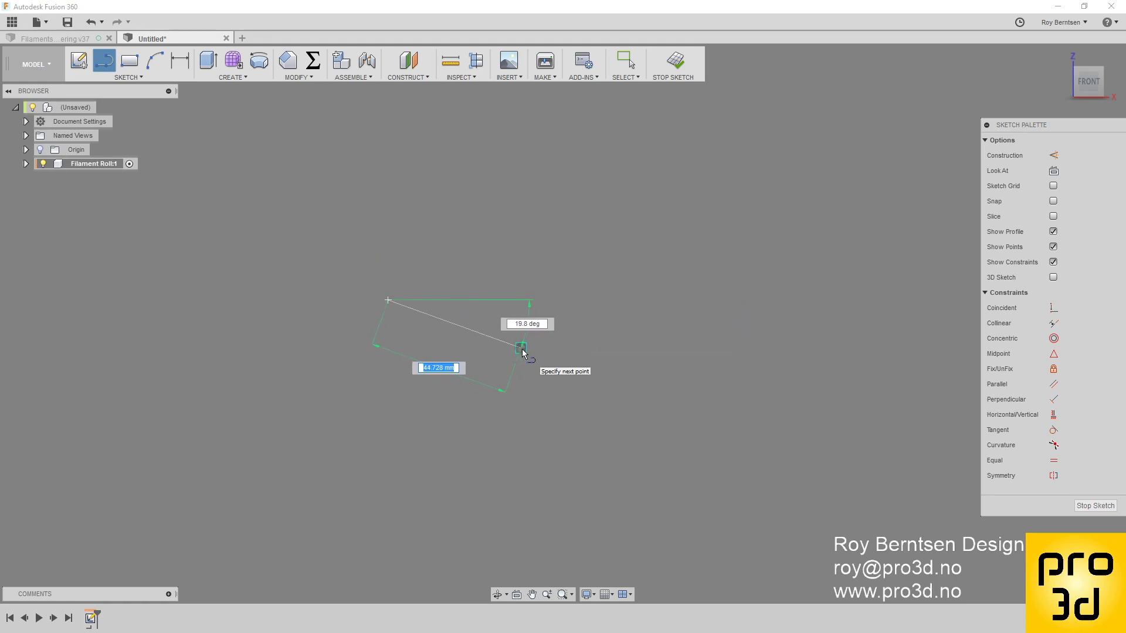
click(674, 302)
scroll(622, 410, down, 3)
click(662, 183)
click(618, 184)
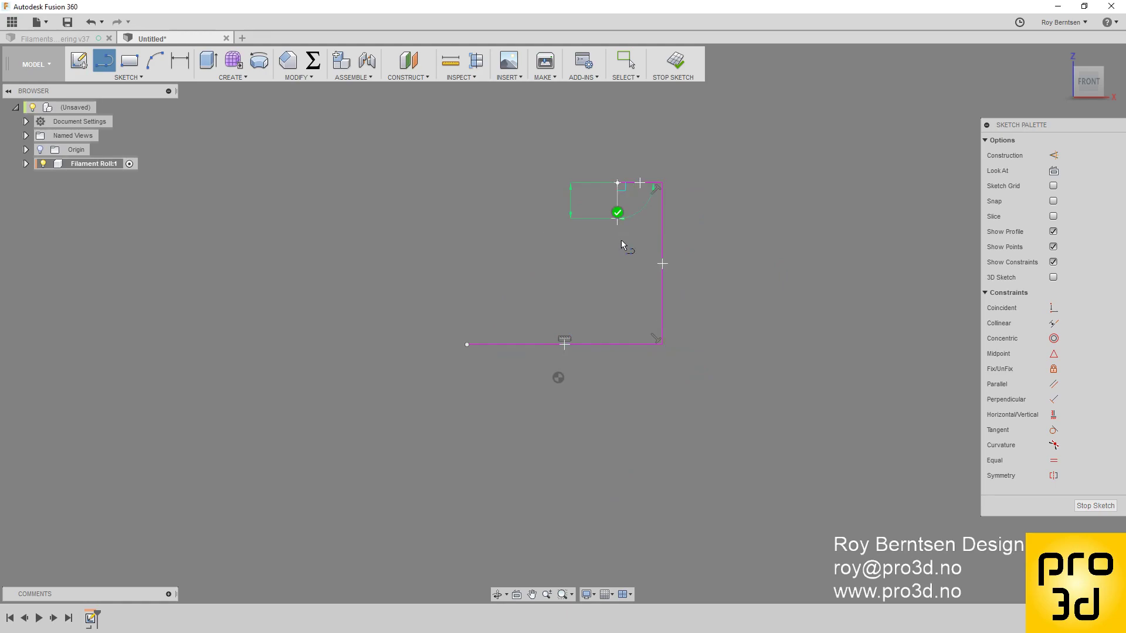
click(618, 270)
click(525, 270)
click(524, 171)
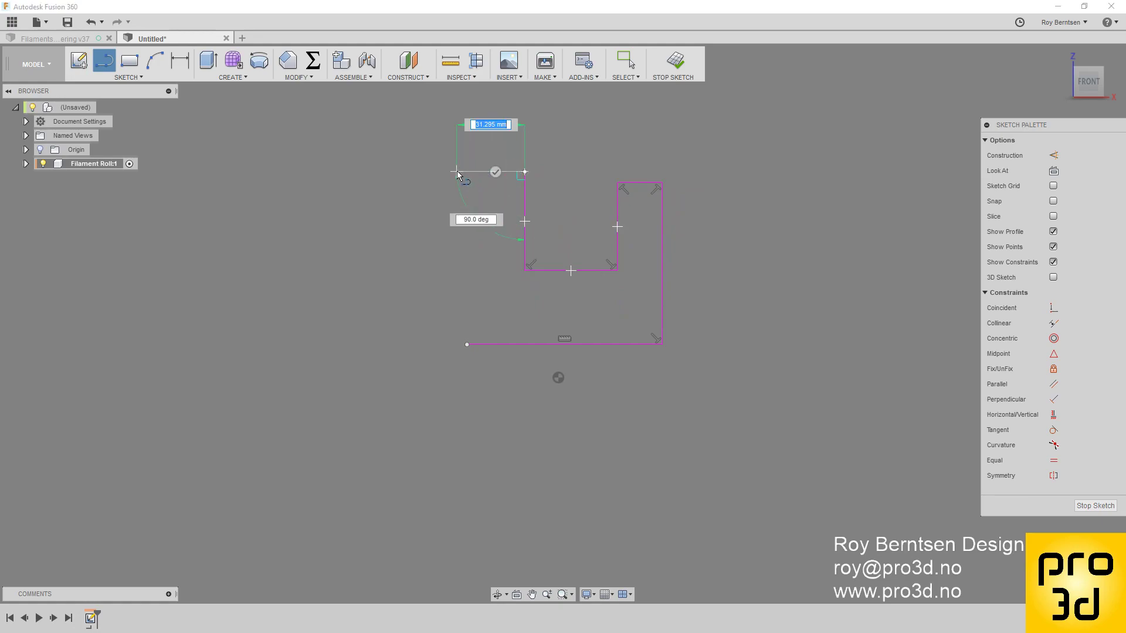
double_click(457, 172)
click(457, 171)
click(457, 297)
double_click(485, 297)
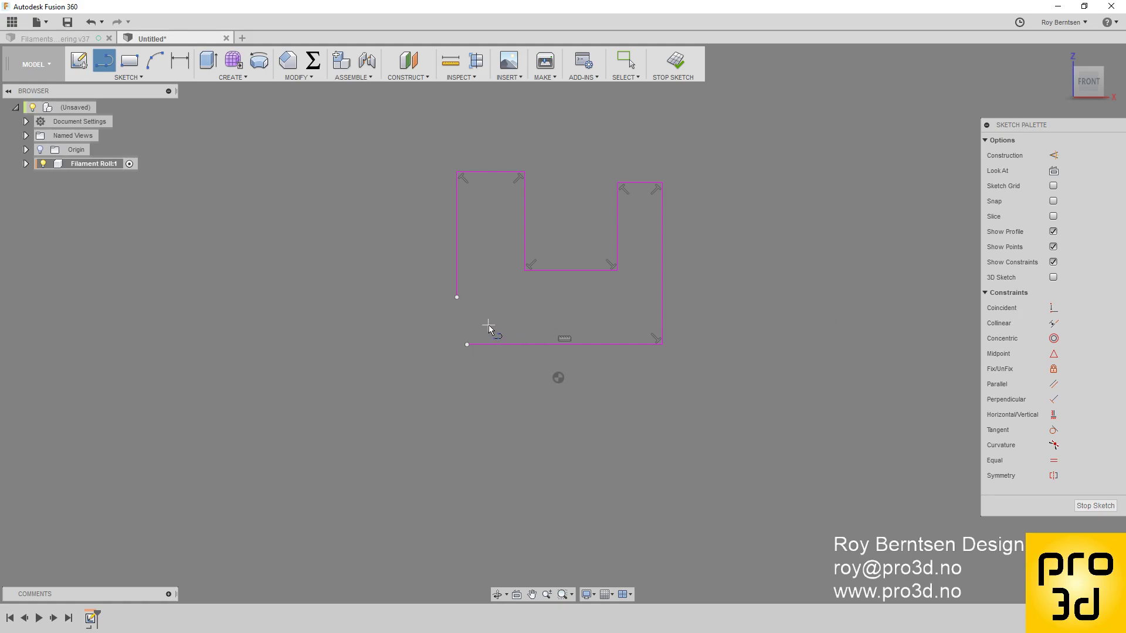
- Close the profile by joining the open end of the left side to the left end of the base line
key(Escape)
drag(458, 297, 467, 346)
key(Escape)
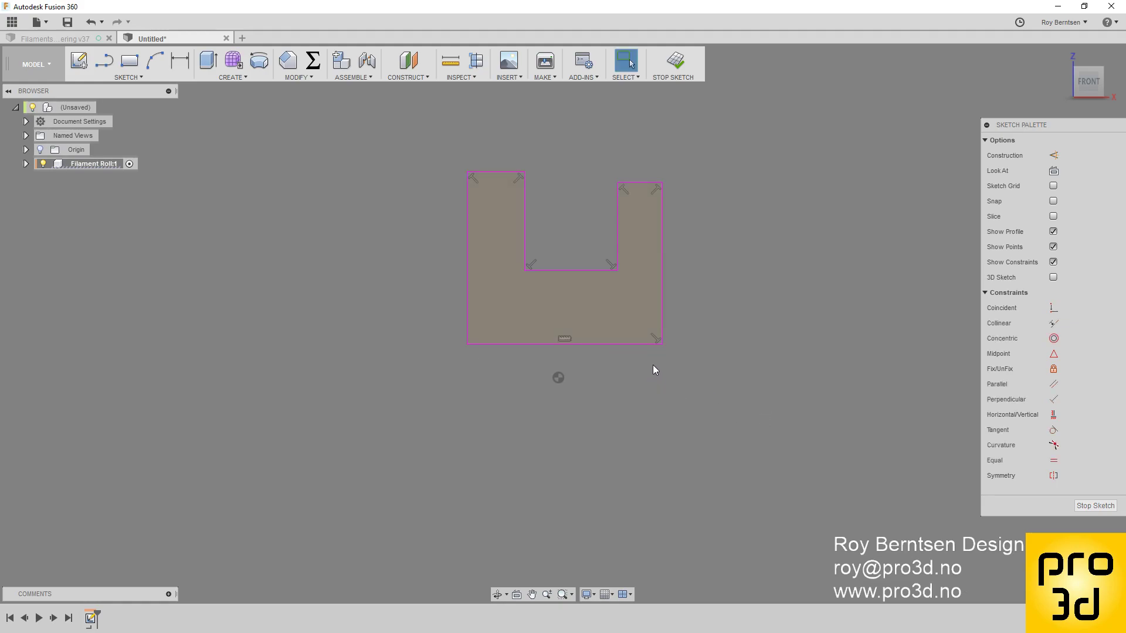
- Centre the profile's base line on the sketch origin with a Midpoint constraint
click(1053, 353)
click(557, 379)
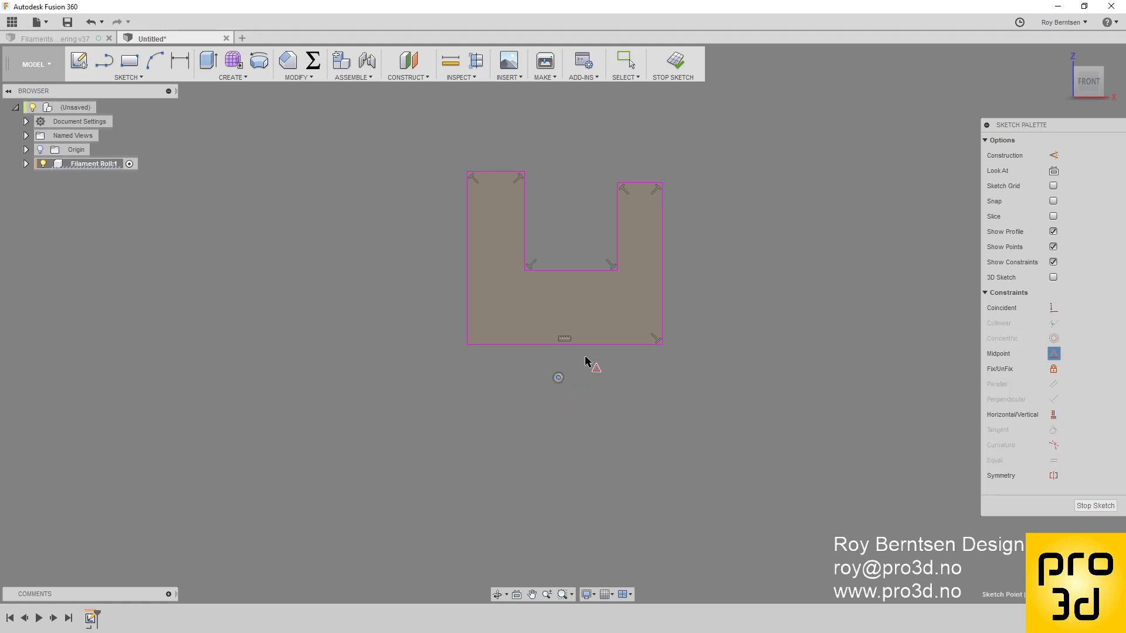
click(586, 346)
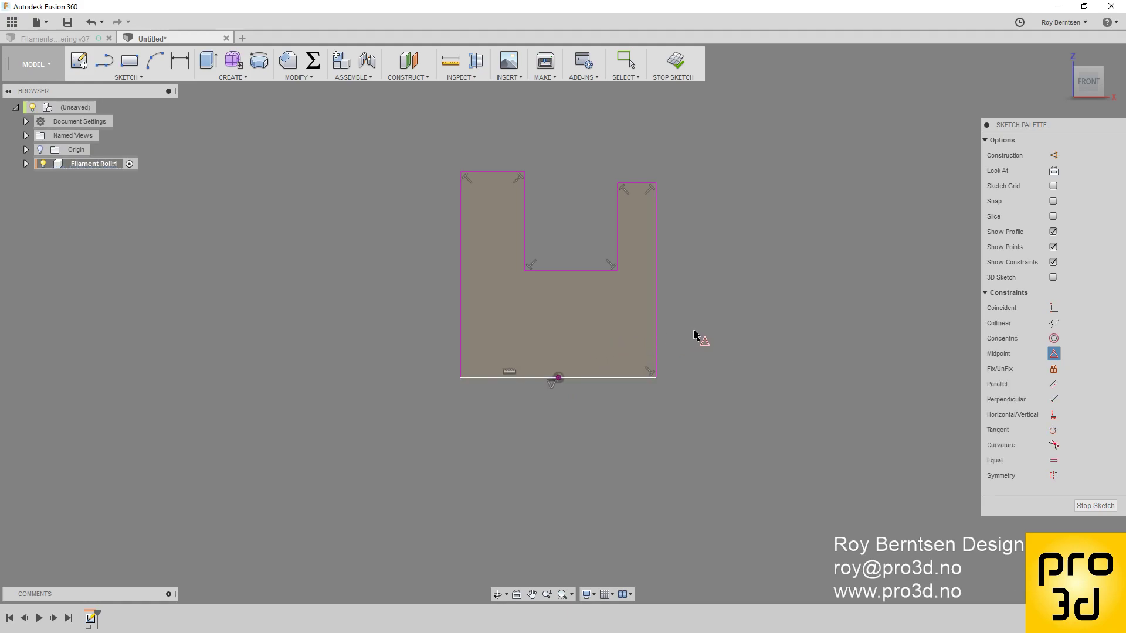
- Dimension the profile's base line to 75 mm
click(173, 63)
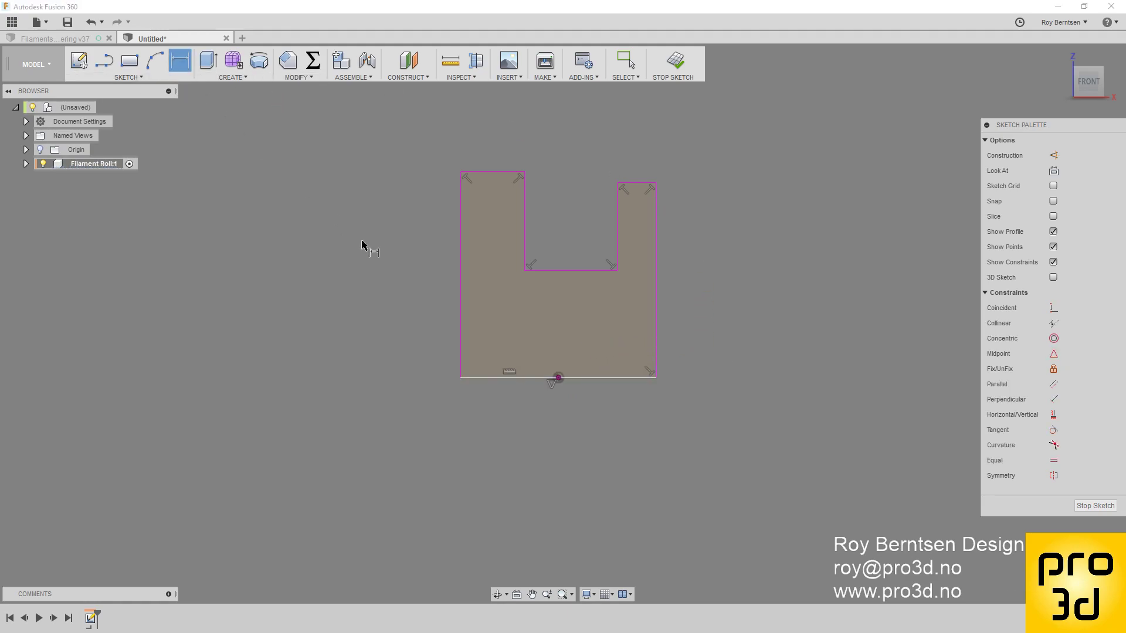
click(503, 378)
click(505, 433)
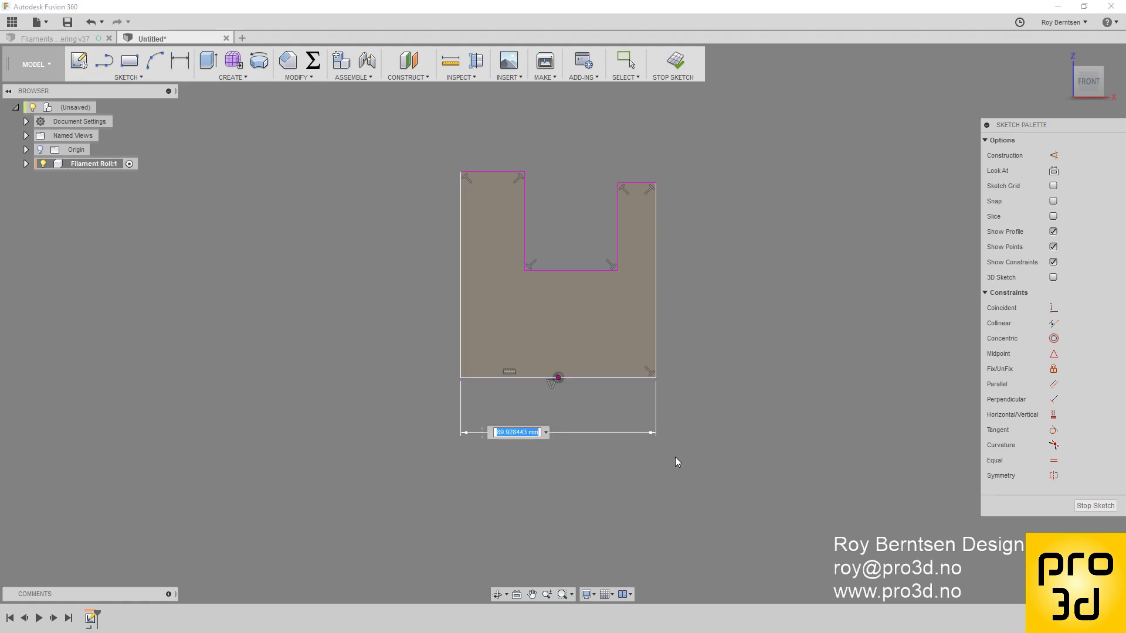
text(75)
key(Return)
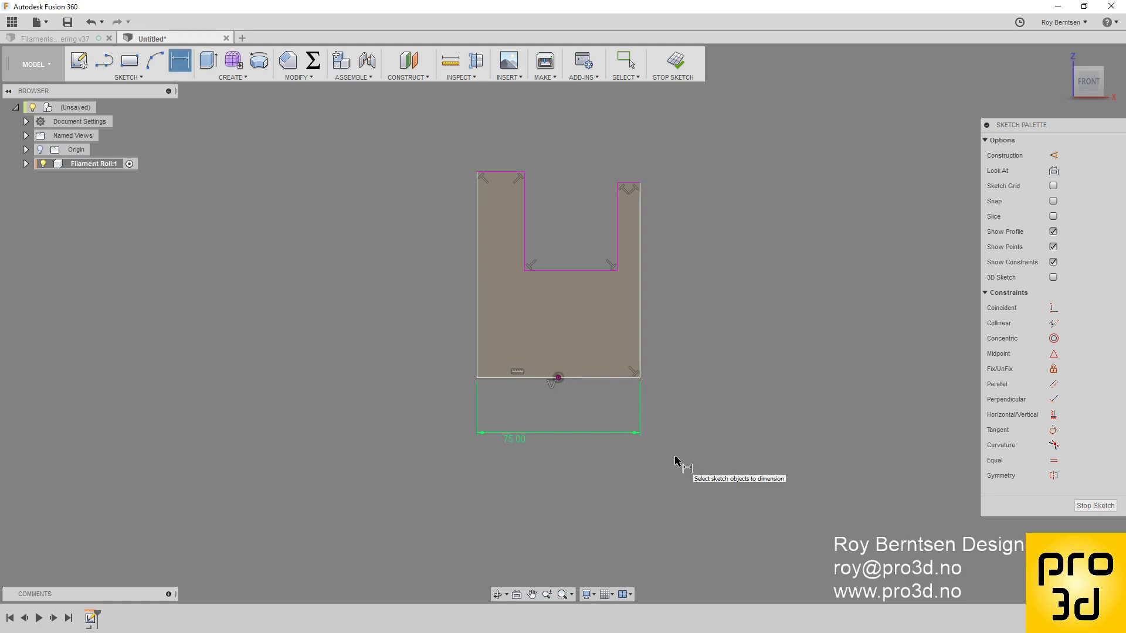
- Dimension the profile's left outer side with the expression 200/2 mm
click(476, 360)
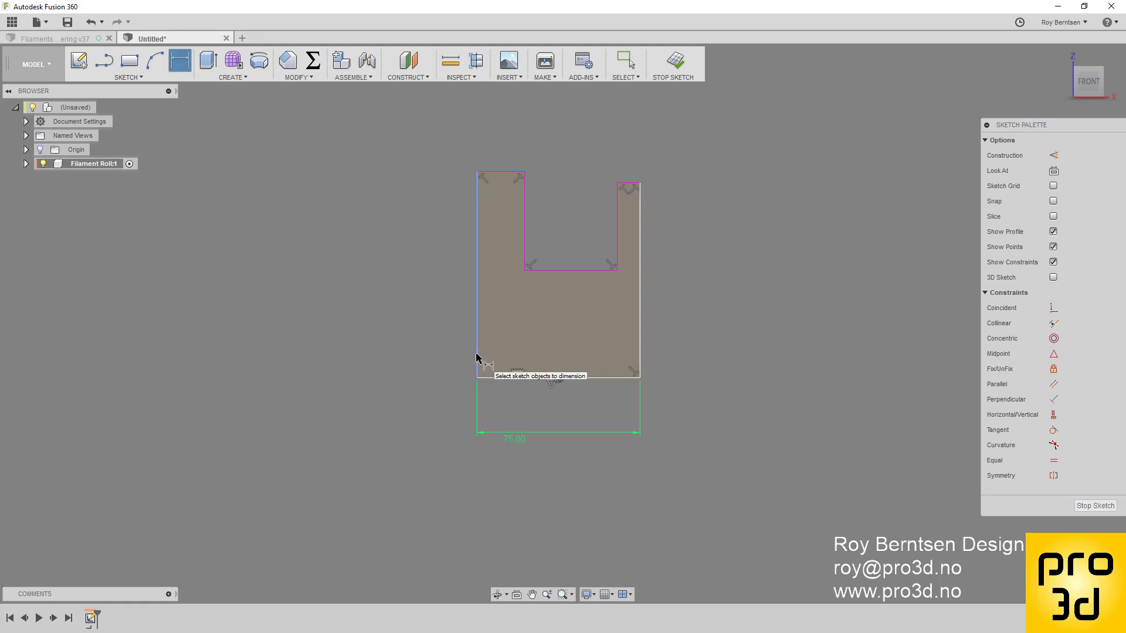
click(430, 357)
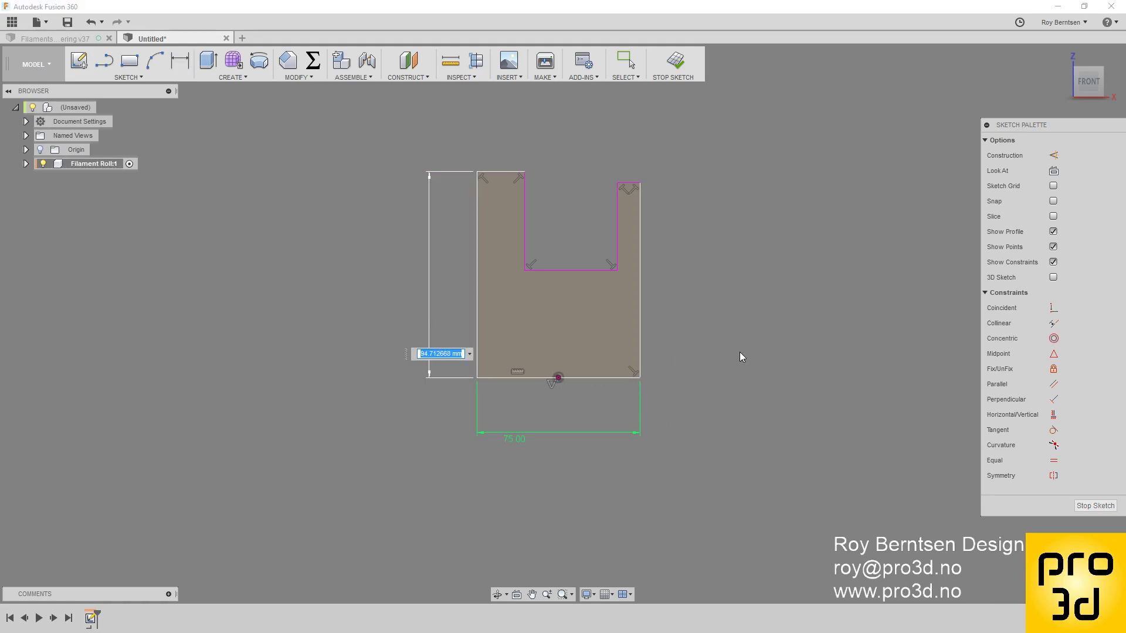
text(200/2)
key(Return)
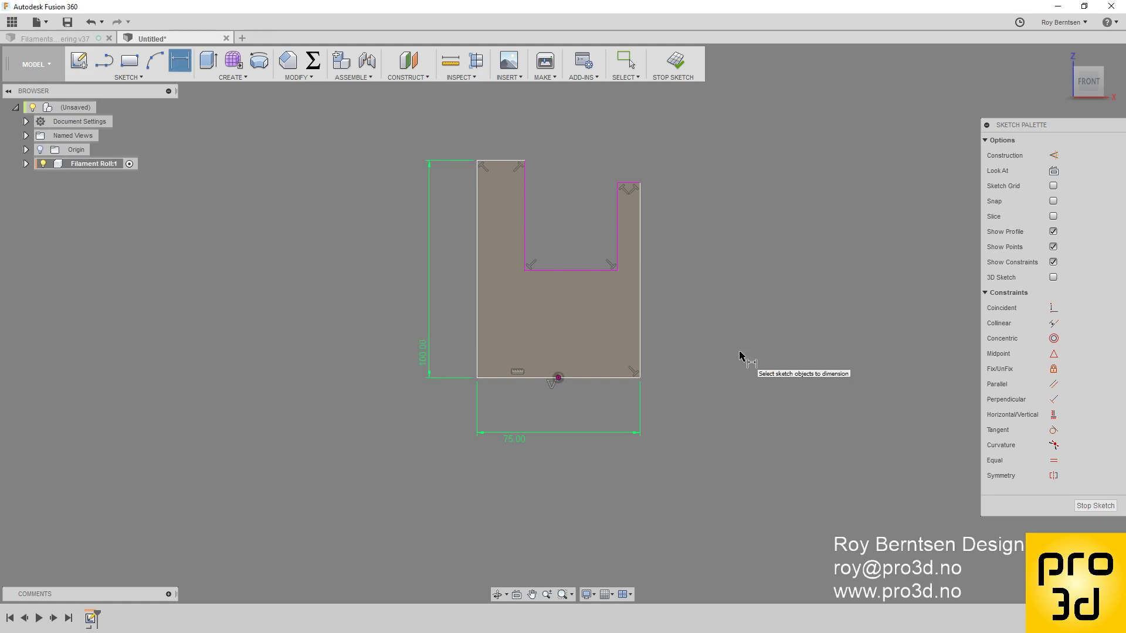
- Dimension the top edge of the left flange to a 4 mm thickness
scroll(844, 127, up, 1)
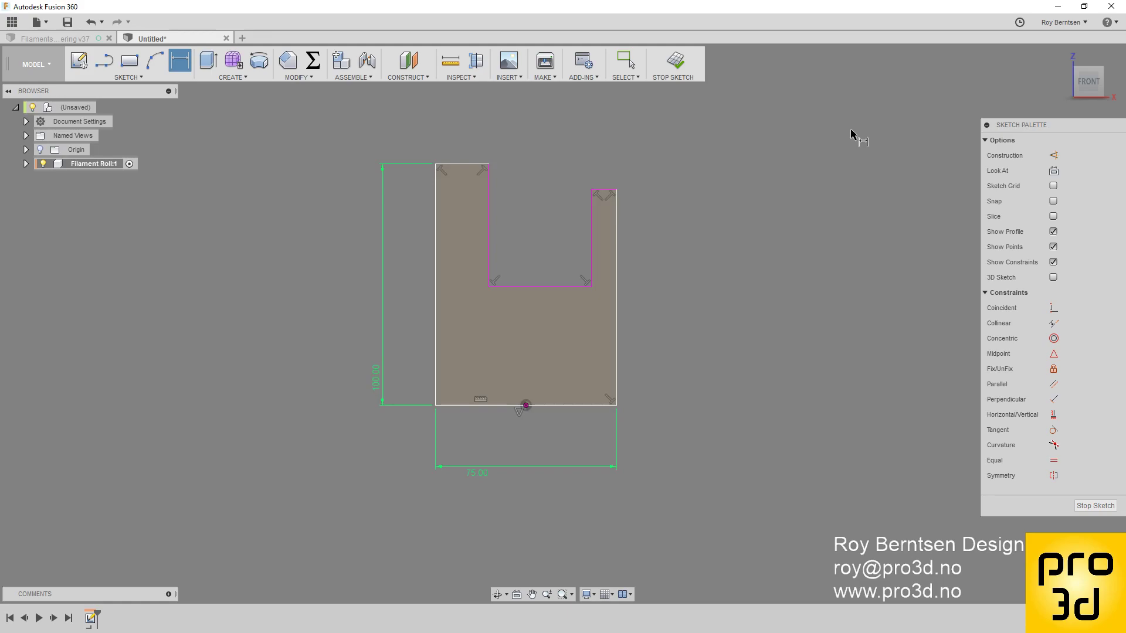
click(463, 165)
click(467, 129)
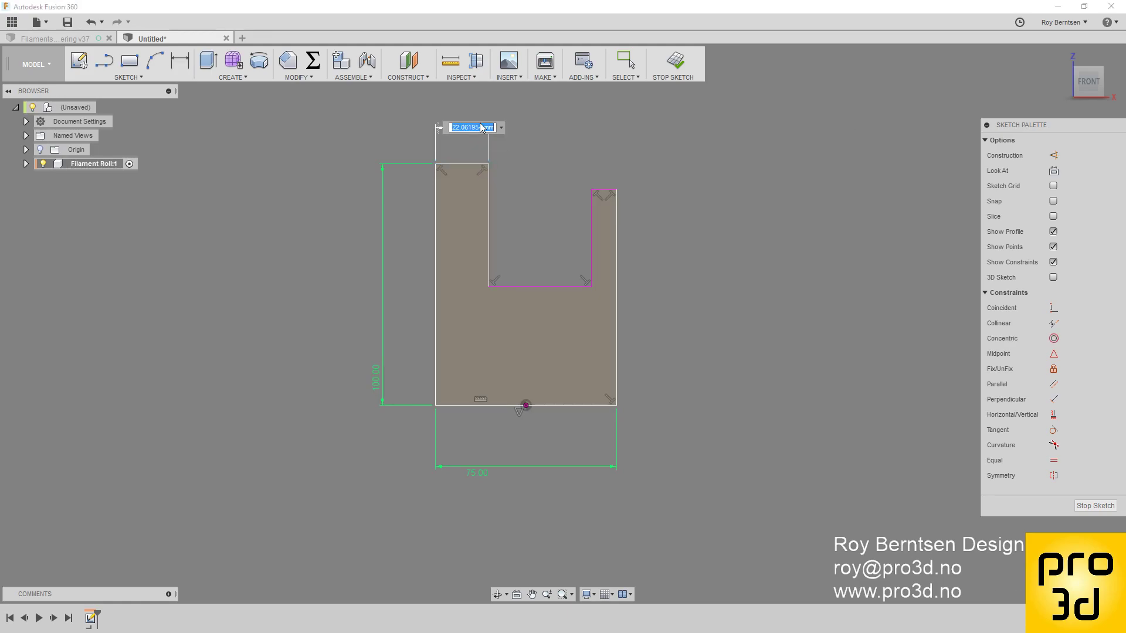
text(4)
key(Return)
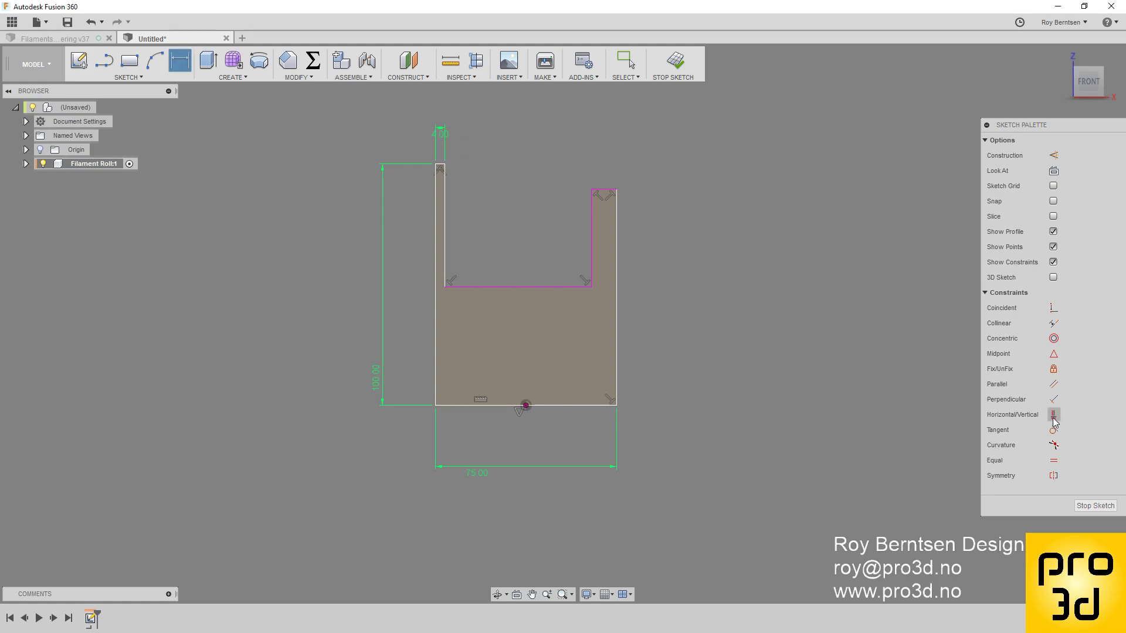
- Apply Equal constraints between the two outer sides and between the top edges of the two flanges
click(1054, 461)
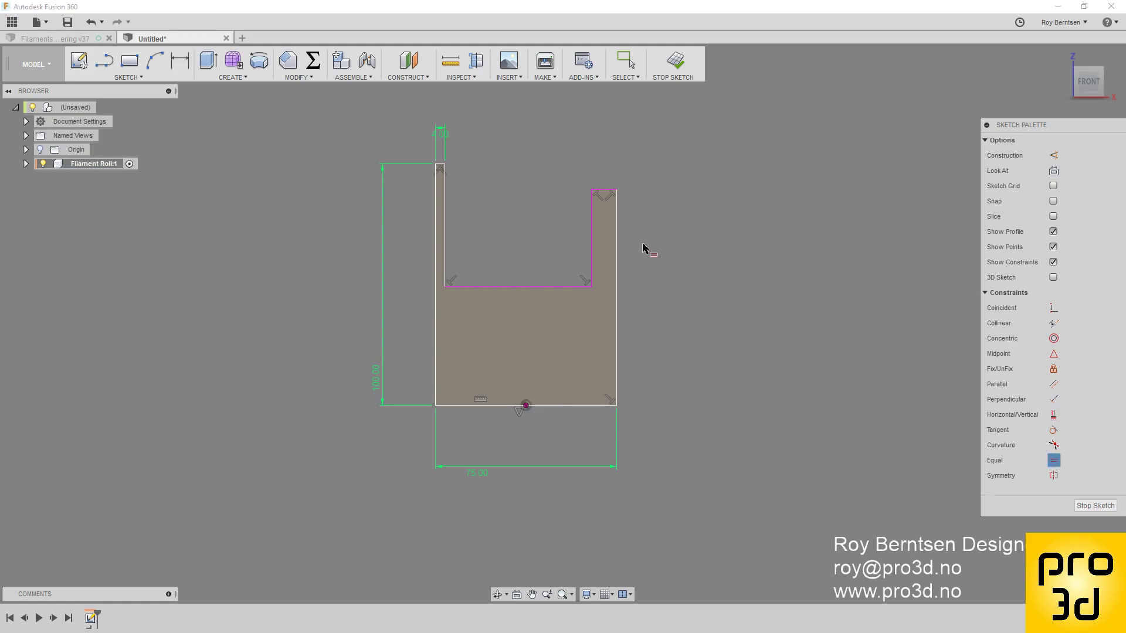
click(617, 273)
click(435, 354)
click(605, 166)
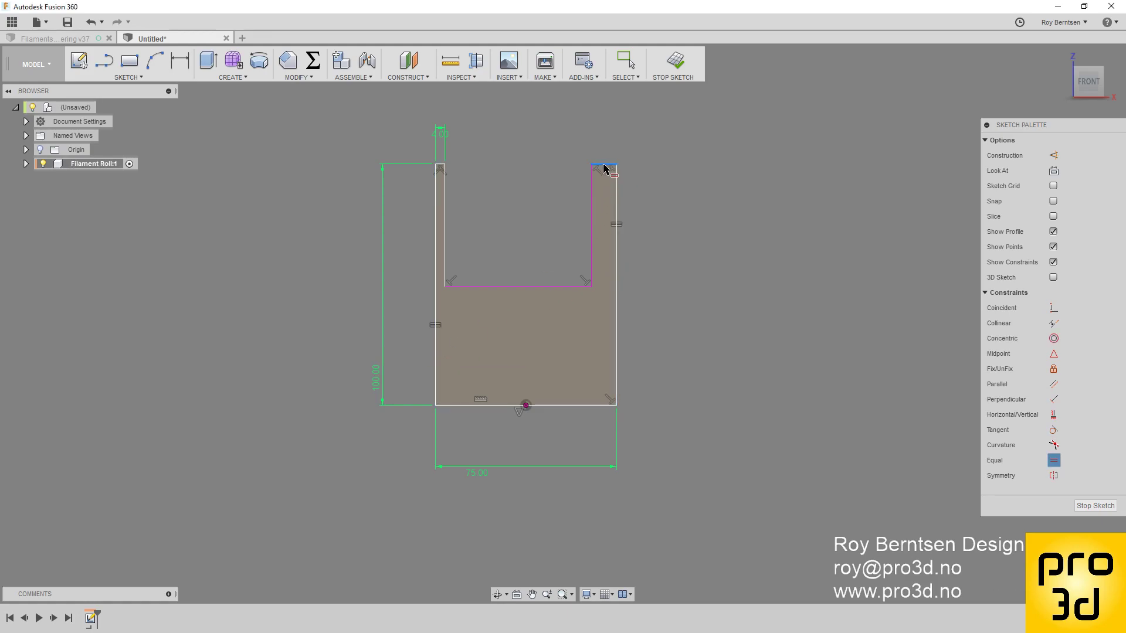
scroll(440, 166, up, 3)
click(440, 166)
scroll(516, 114, down, 2)
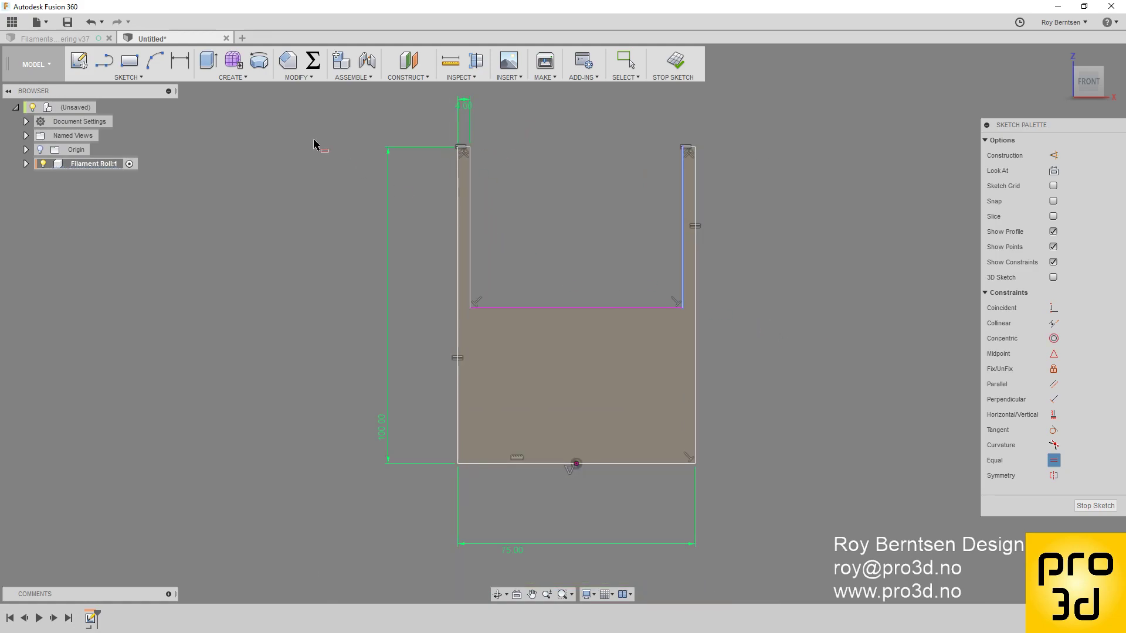
click(180, 60)
click(682, 309)
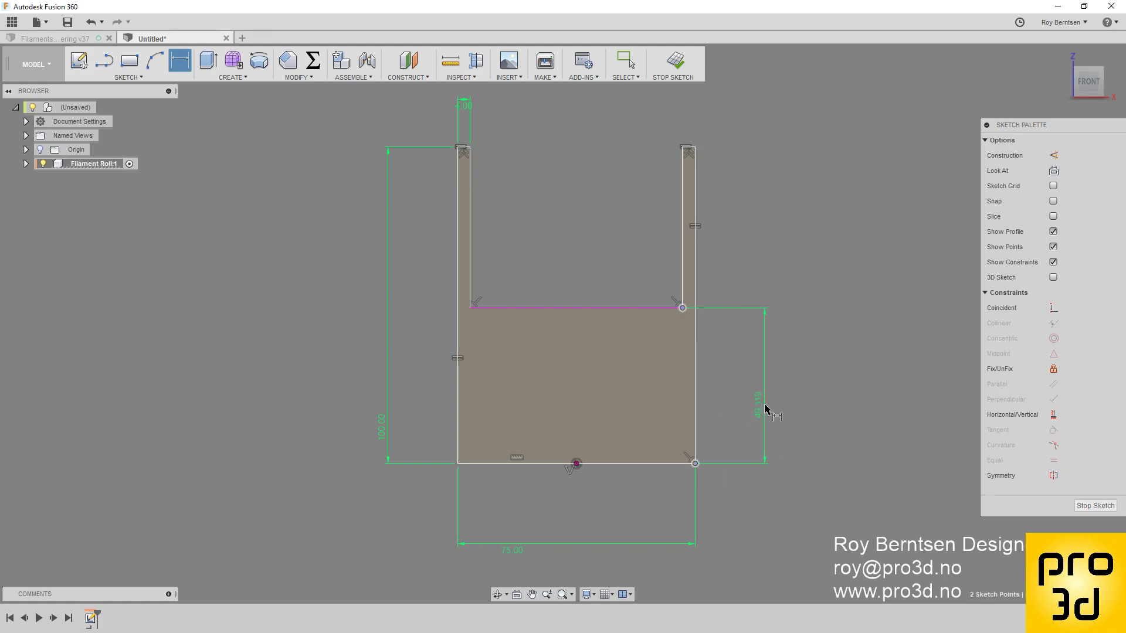
click(872, 391)
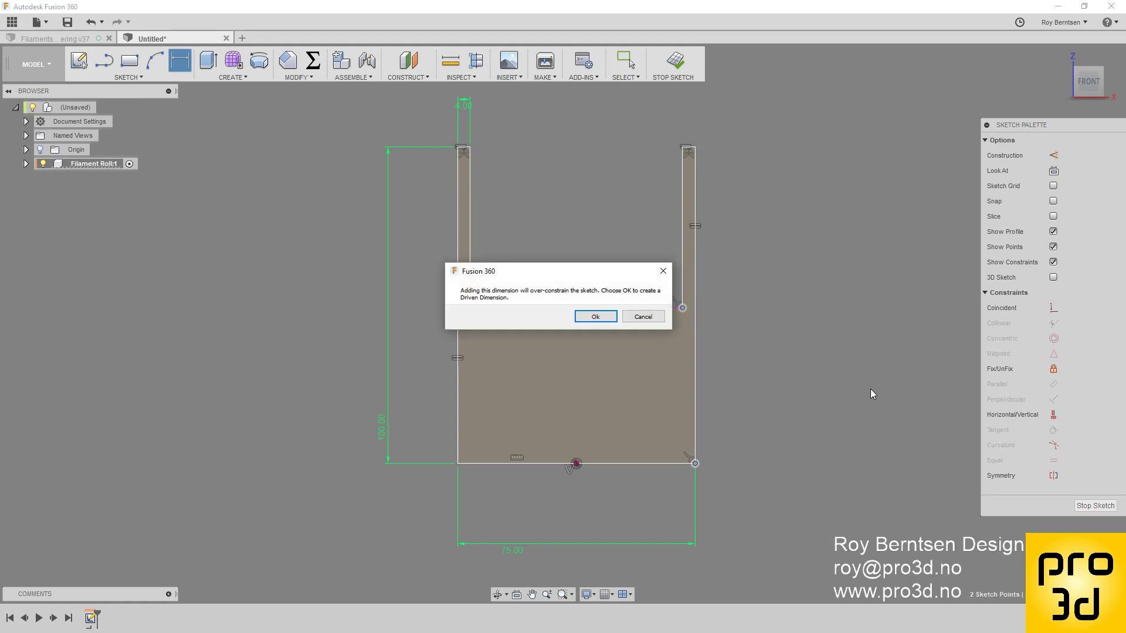
key(Escape)
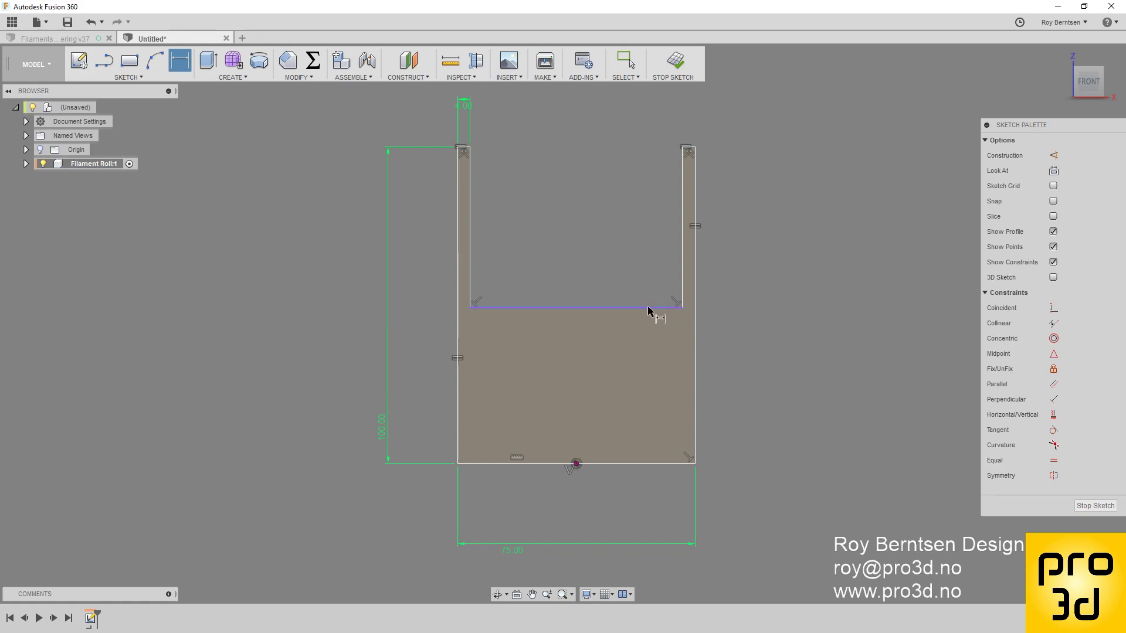
- Dimension the height from the origin to the right inner corner of the hub line as 50 mm
click(682, 307)
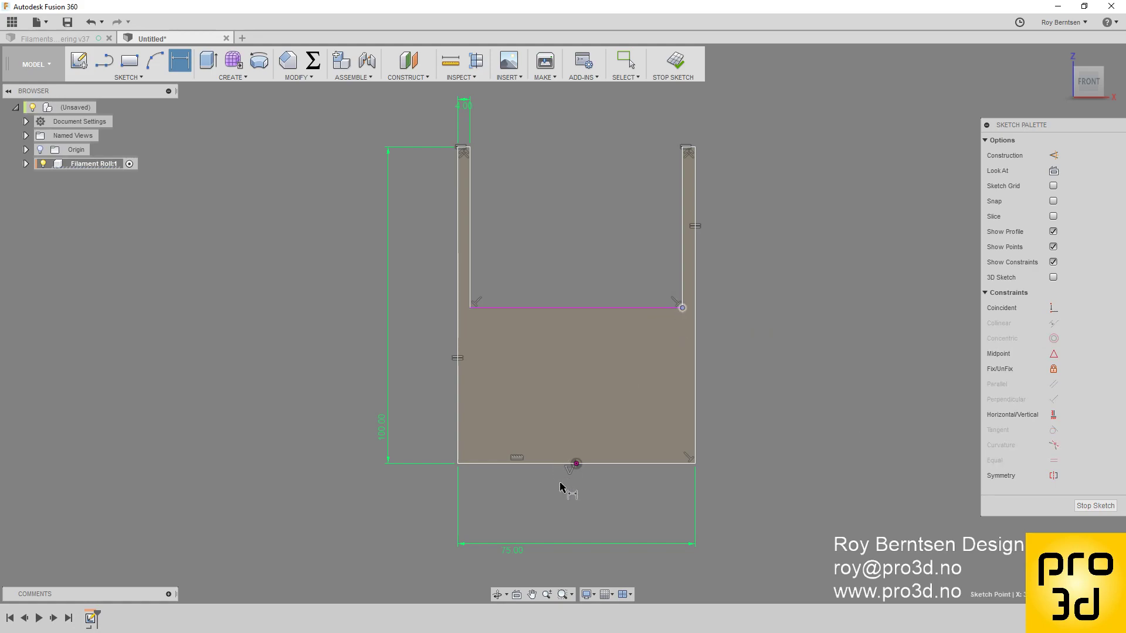
click(575, 464)
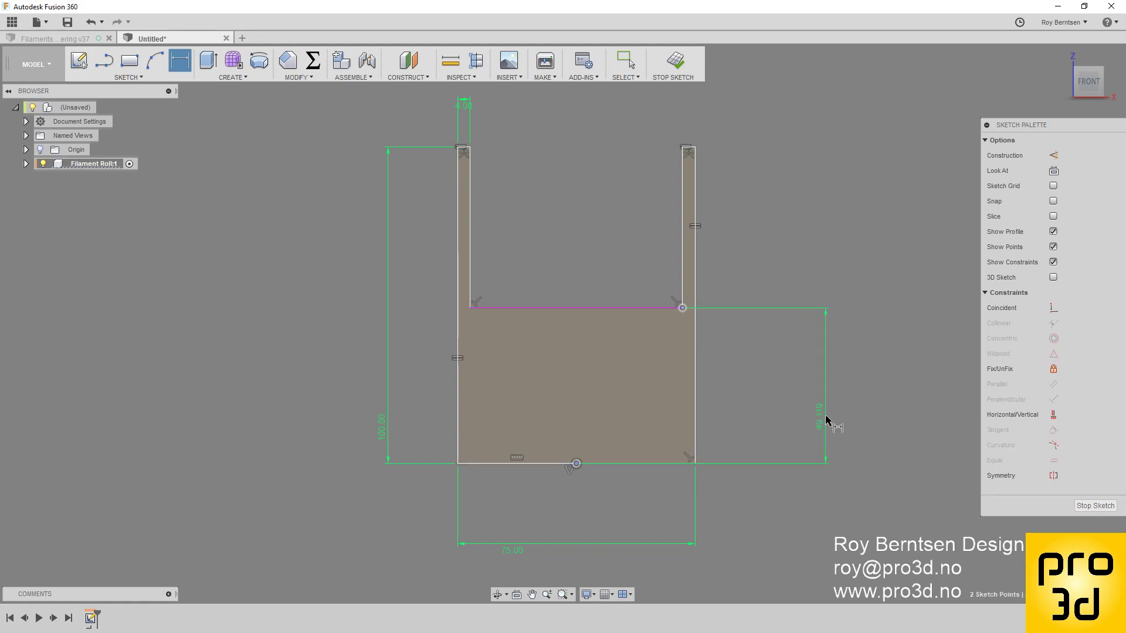
click(819, 422)
text(50)
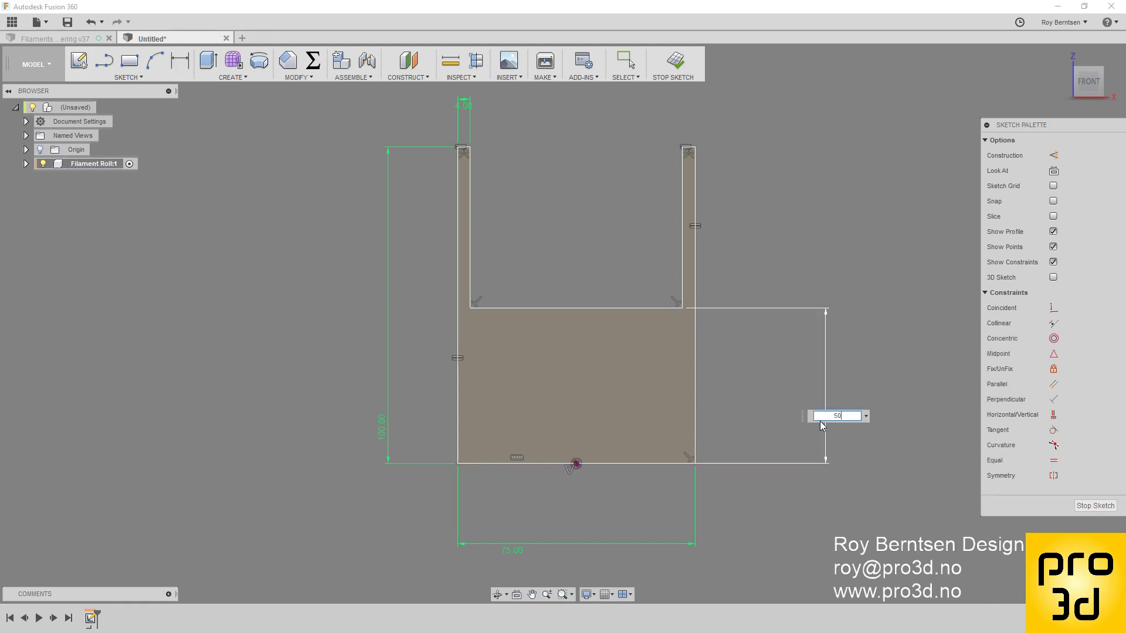
key(Return)
- Draw a horizontal line across the profile from the left to the right outer side, about 24 mm above the base line
scroll(885, 369, down, 2)
scroll(913, 376, up, 2)
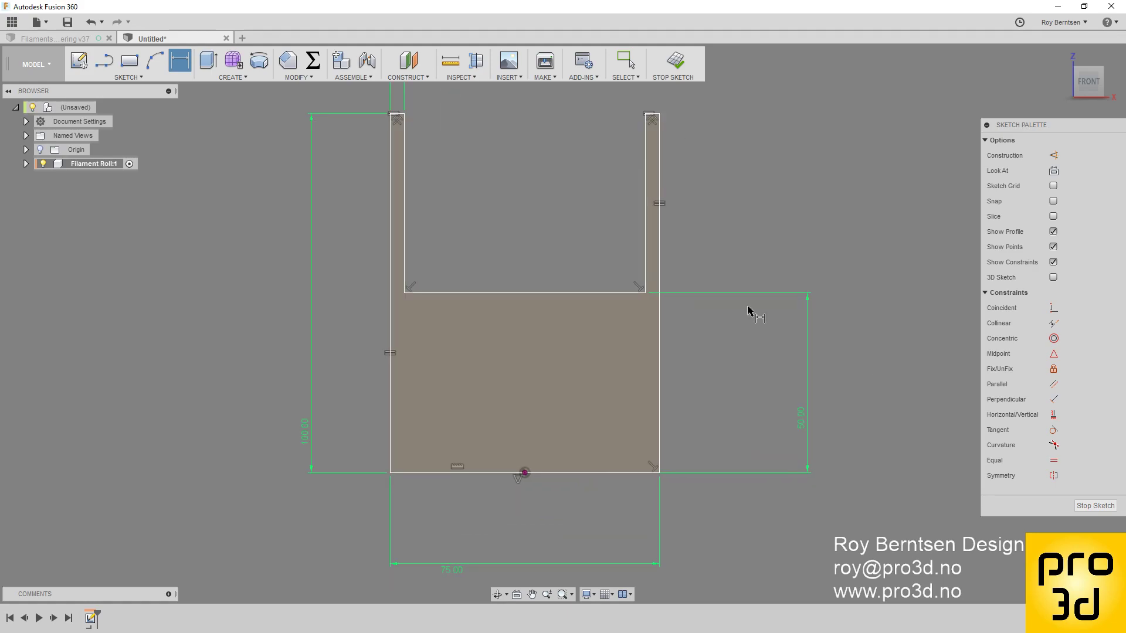
click(110, 66)
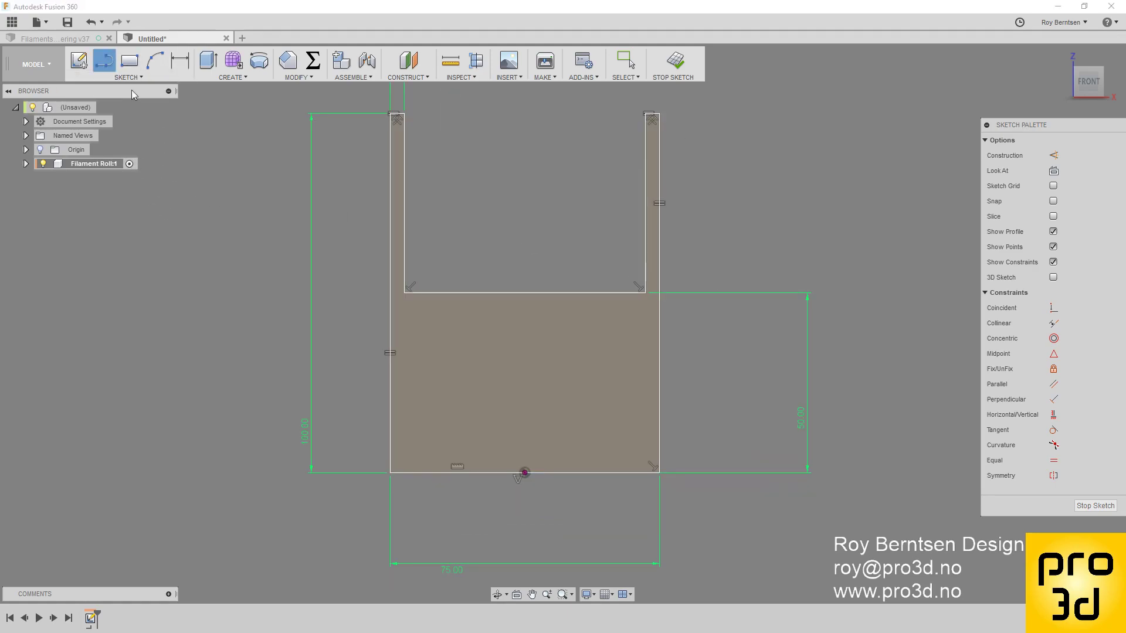
click(390, 387)
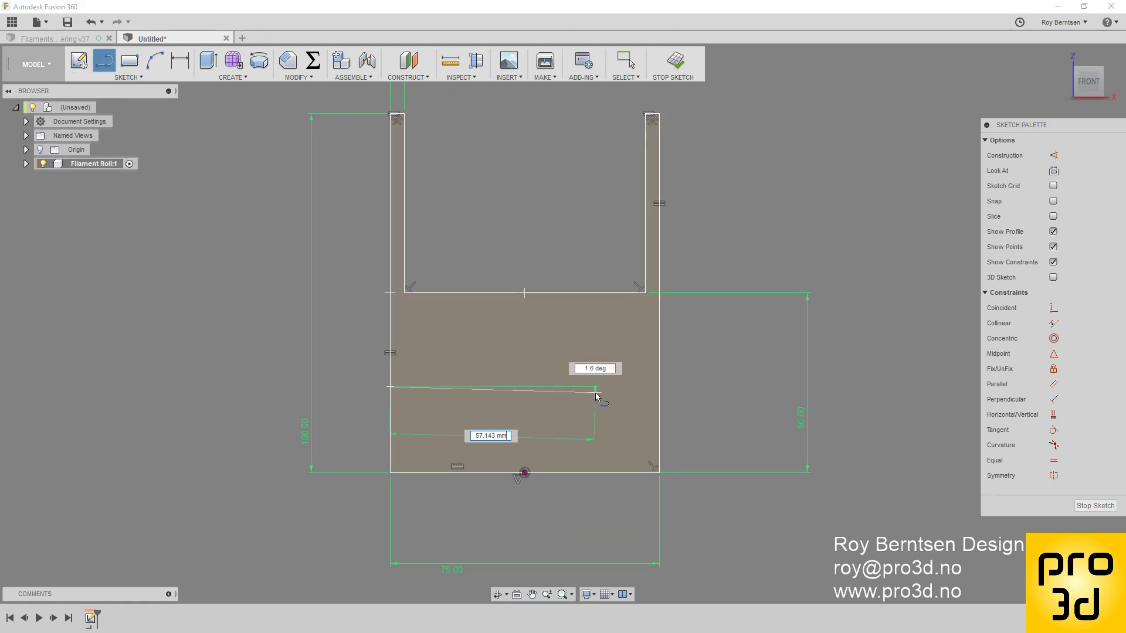
click(659, 387)
- Dimension the horizontal bore line 54/2 mm above the base line and finish the sketch
key(d)
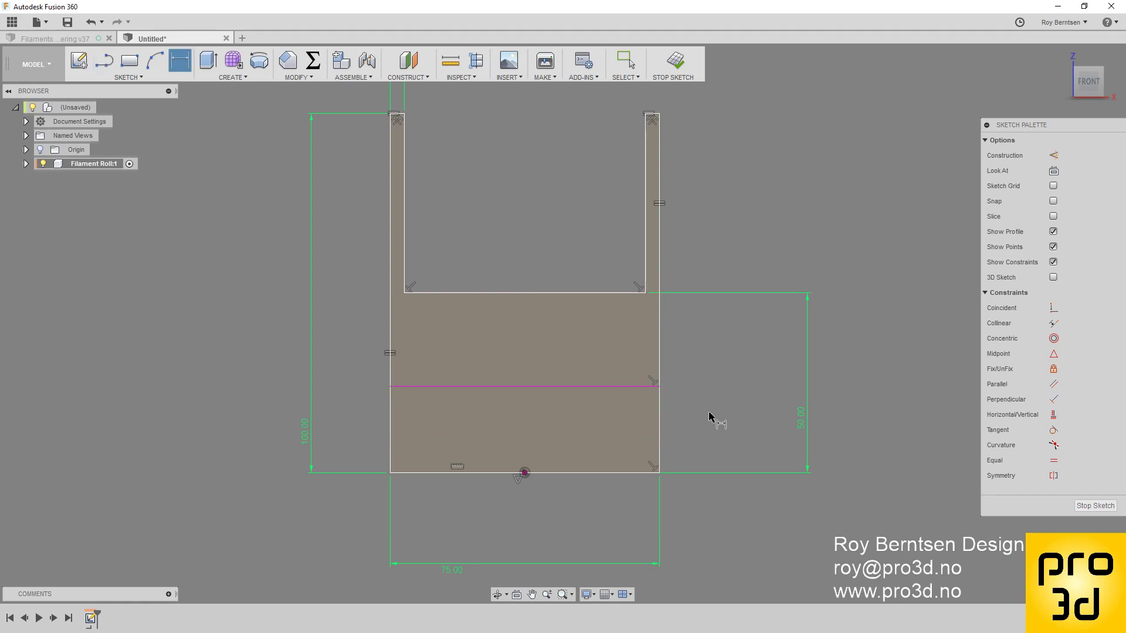
click(659, 387)
click(660, 473)
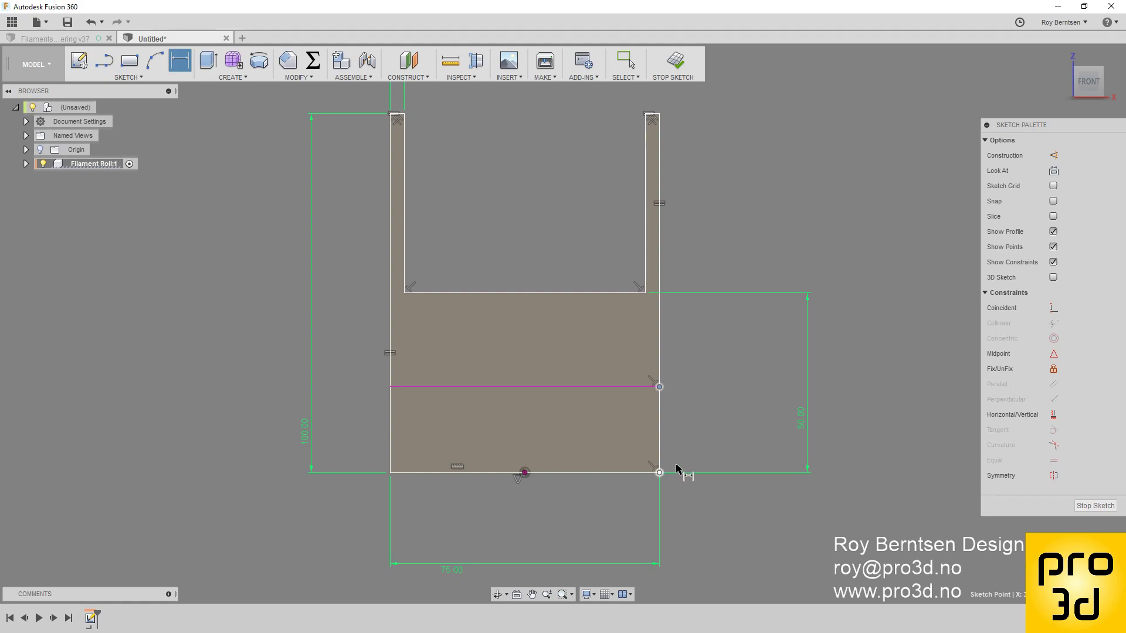
click(704, 438)
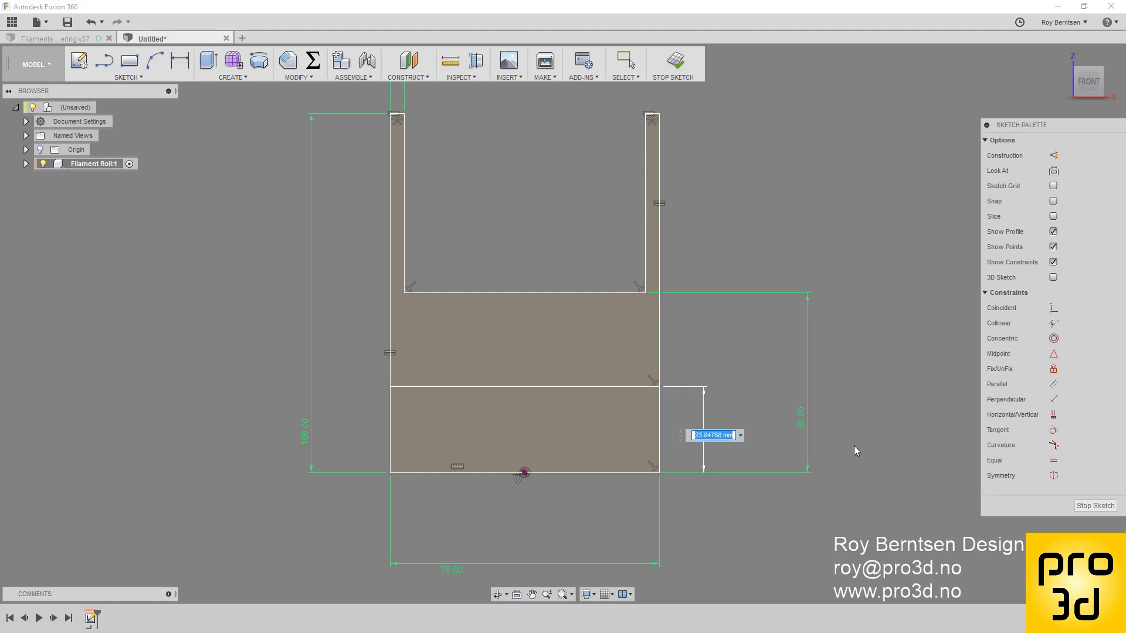
text(54/2)
key(Return)
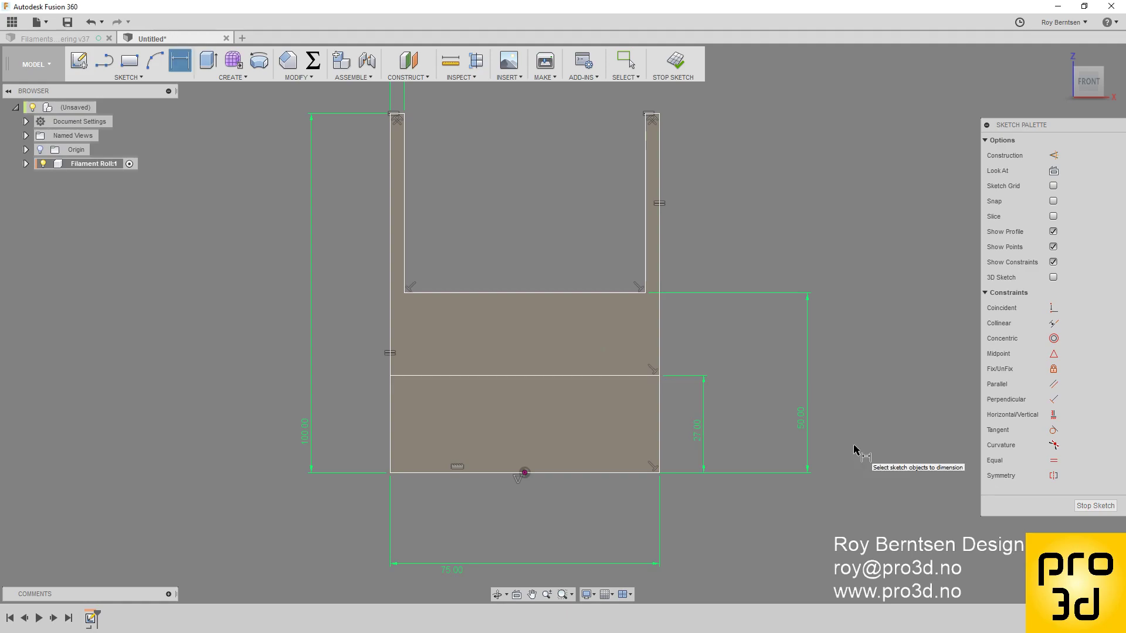
scroll(149, 403, down, 1)
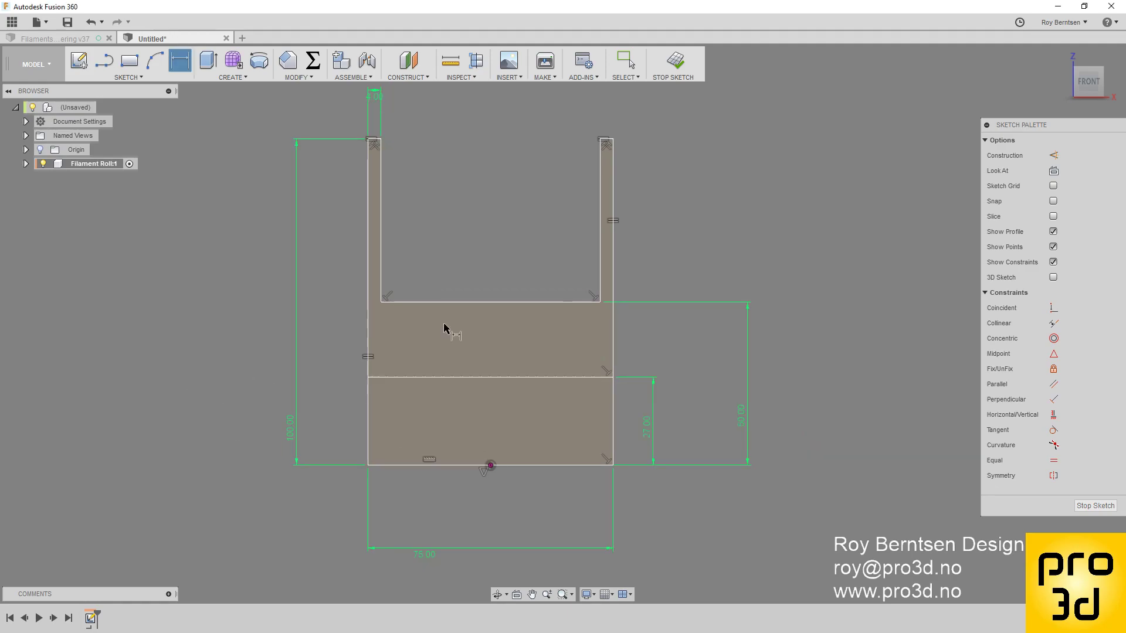
click(679, 72)
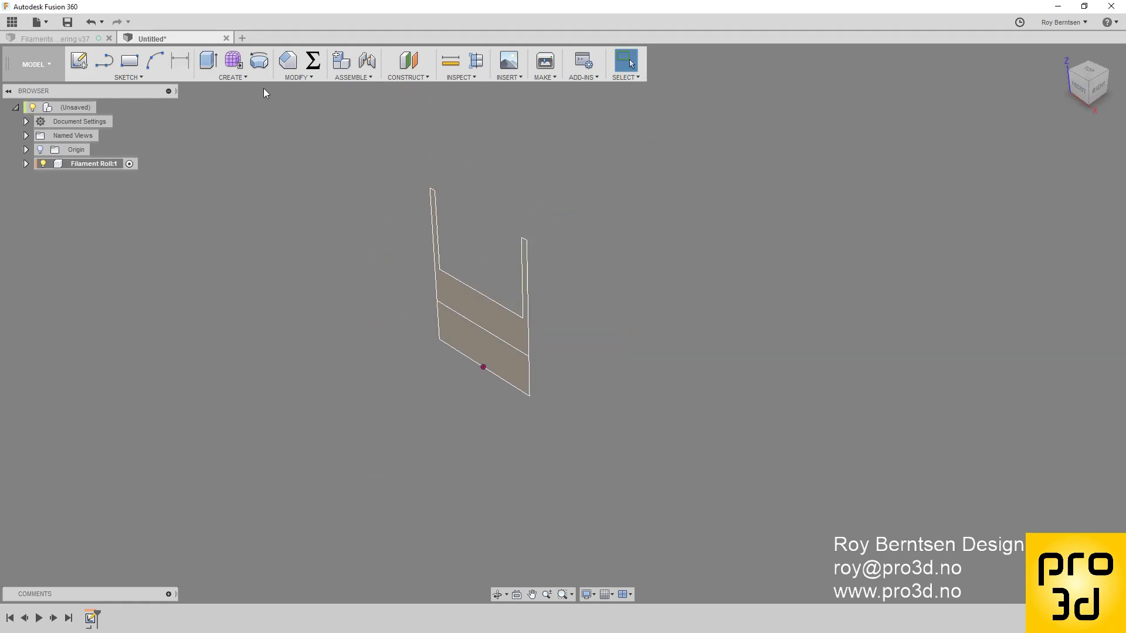
- Revolve the spool profile above the bore line 360° around the sketch's base line as a new body
click(241, 77)
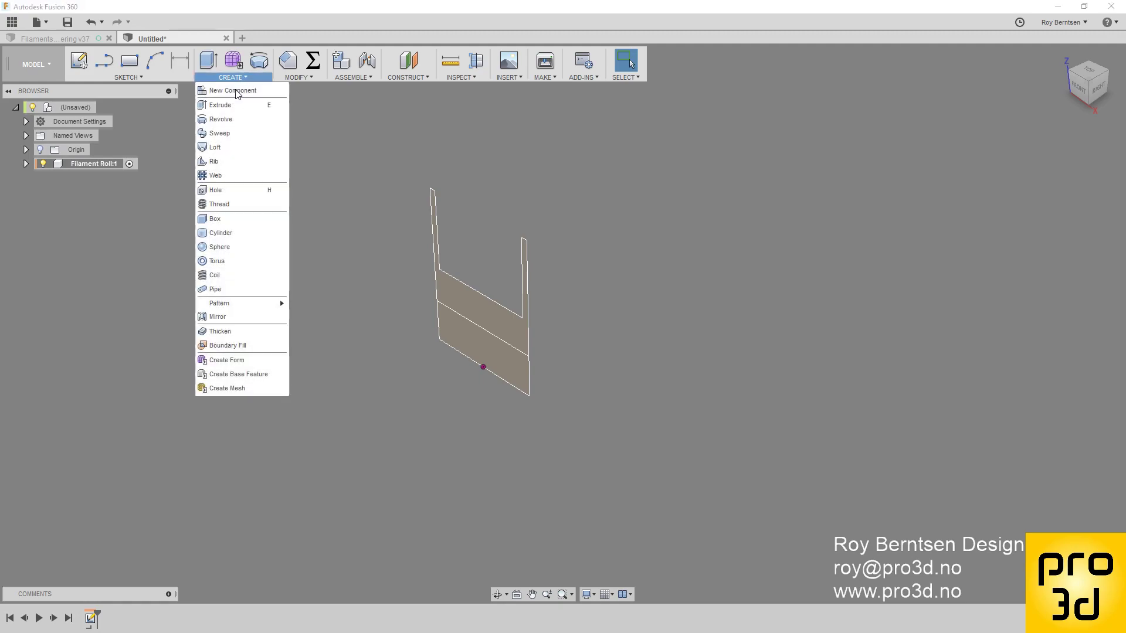
click(229, 120)
scroll(621, 350, up, 2)
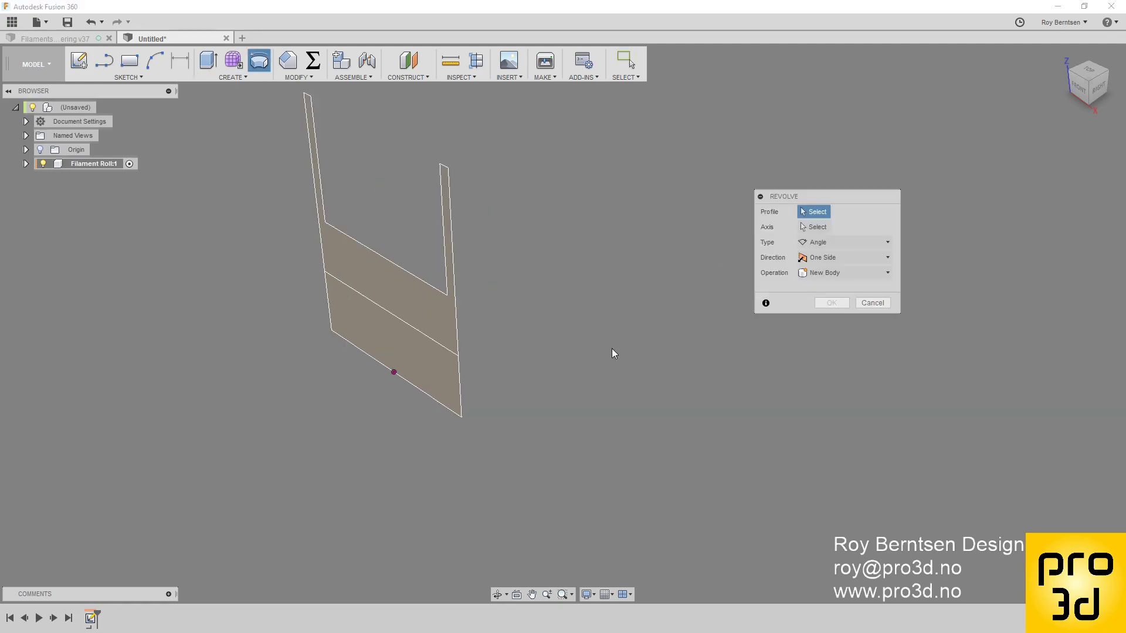
click(409, 303)
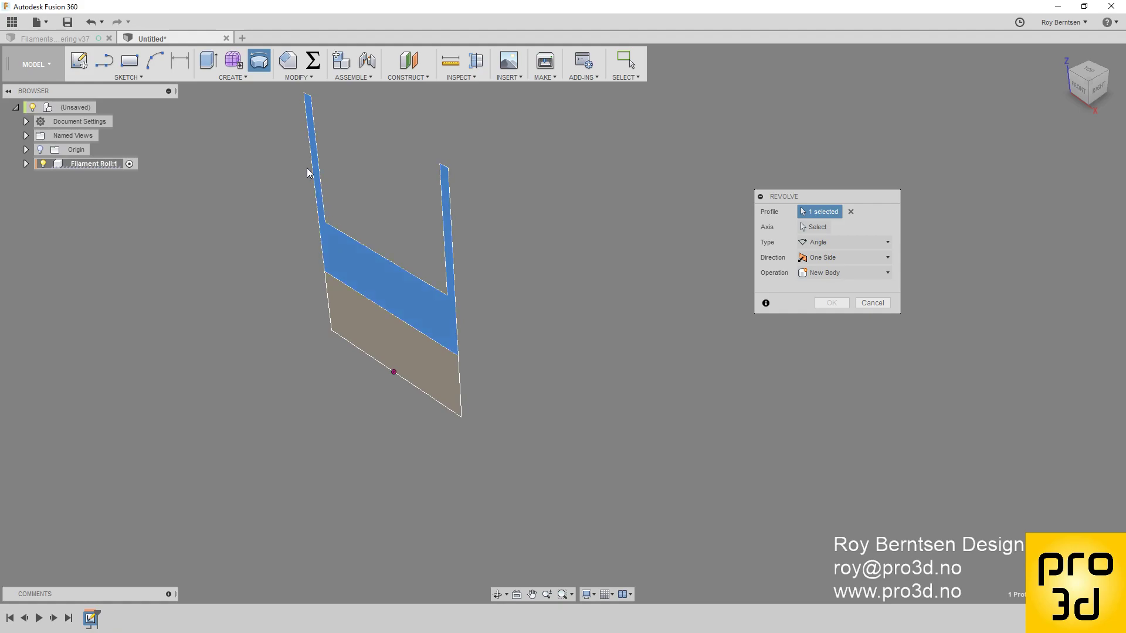
click(803, 228)
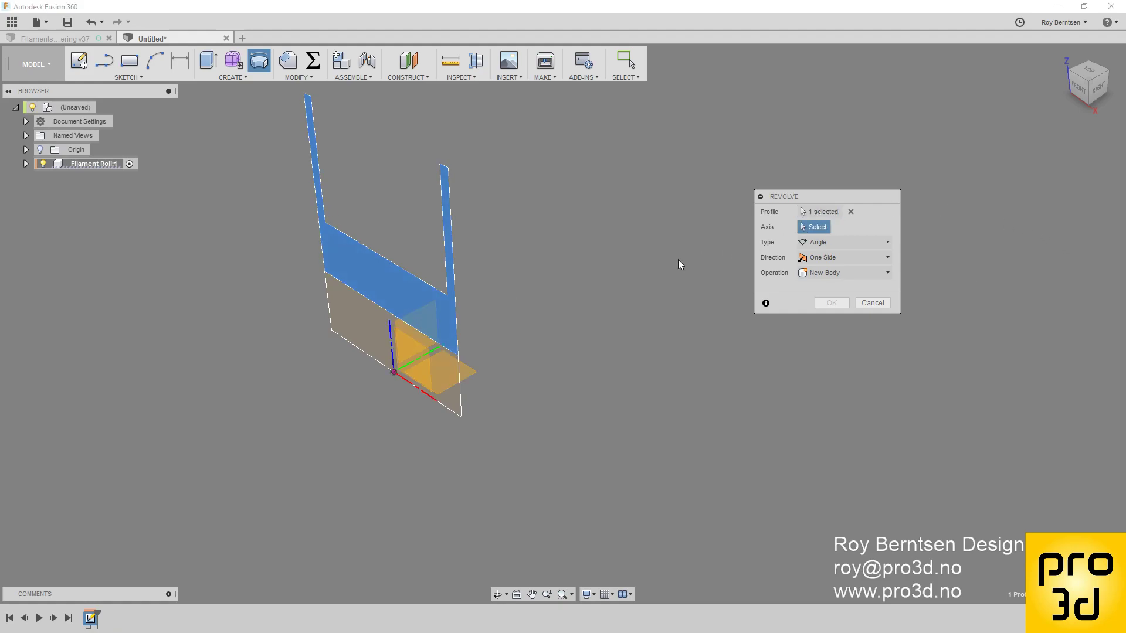
click(434, 403)
scroll(457, 292, down, 3)
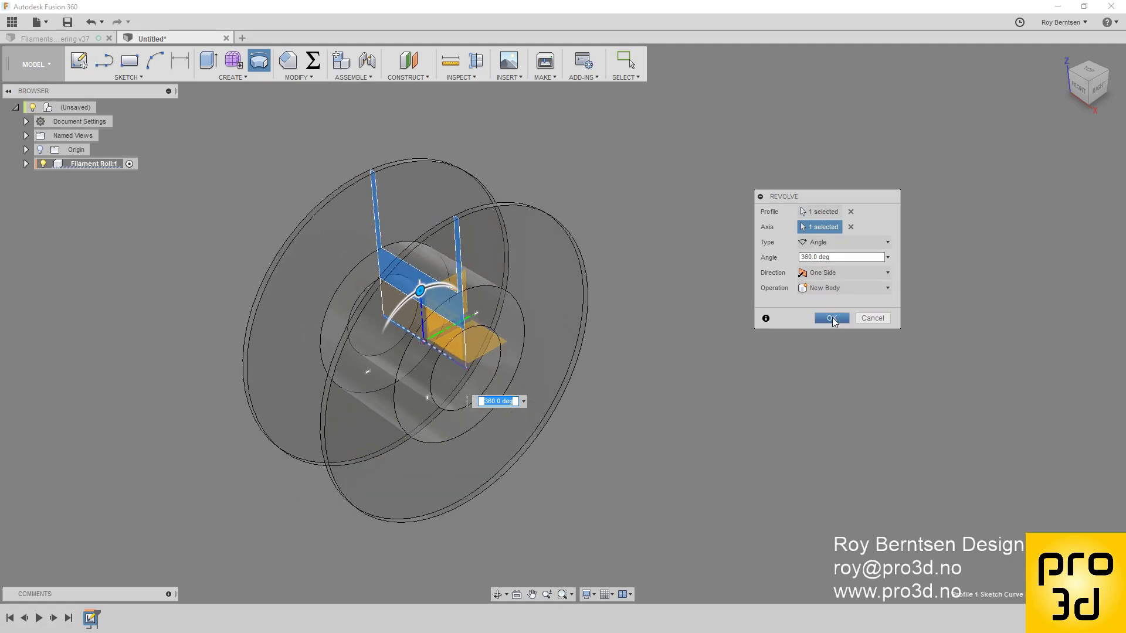
click(832, 318)
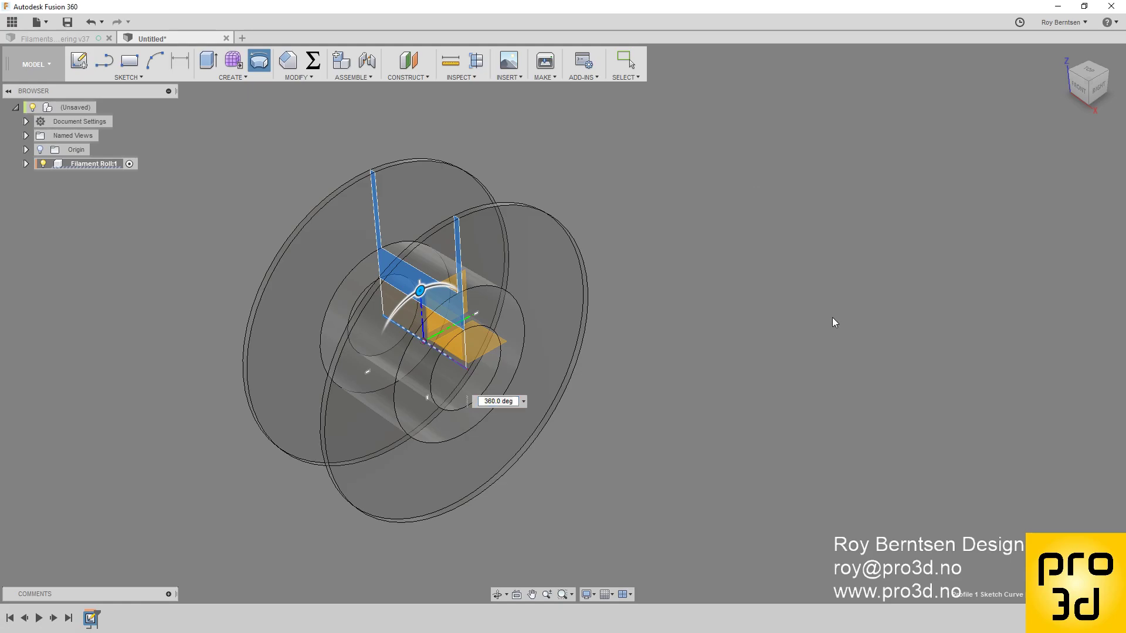
mouse_move(677, 339)
shift+middle_down()
mouse_move(673, 283)
mouse_move(674, 328)
shift+middle_up()
scroll(205, 433, up, 3)
scroll(199, 410, down, 2)
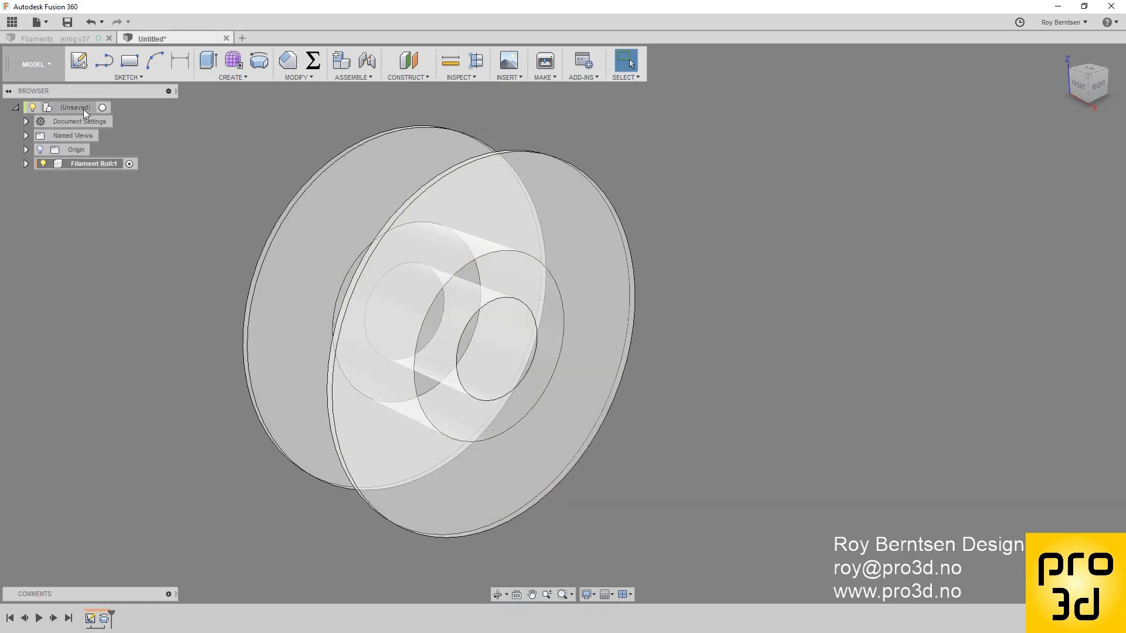
- Activate the top-level component and save the design as Spoolholder in the Tutorials project
click(104, 107)
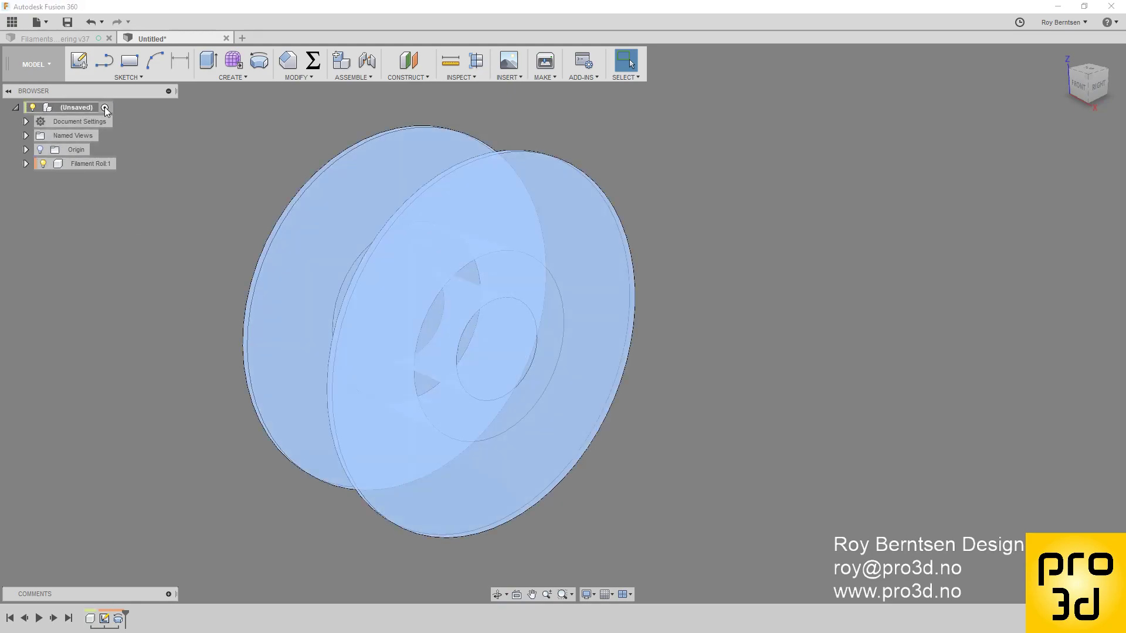
key(ctrl+s)
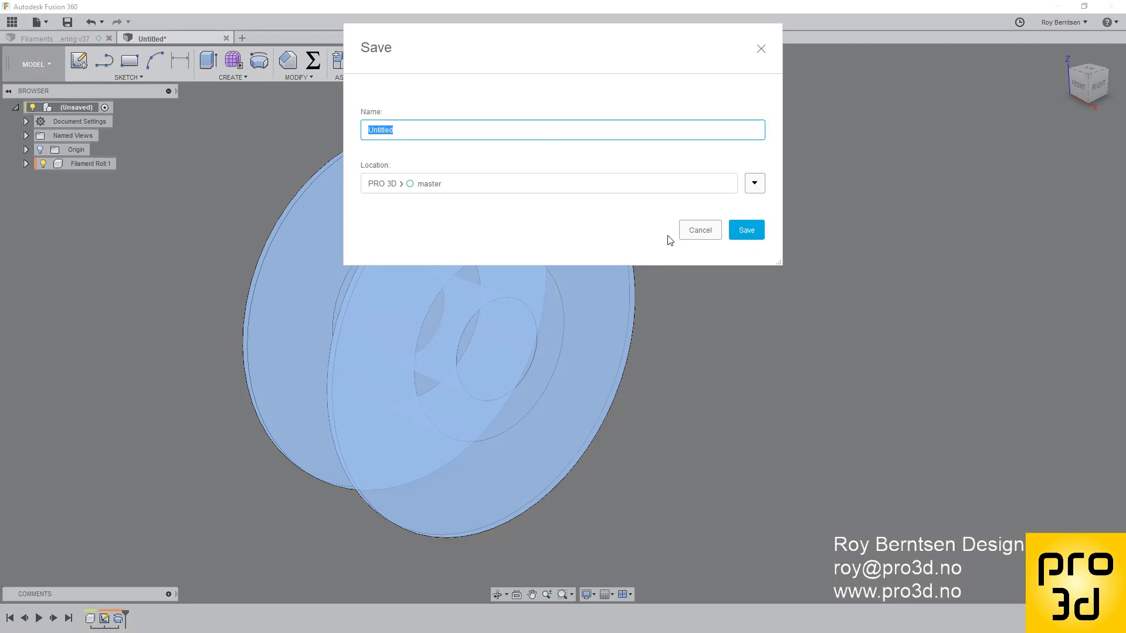
click(762, 184)
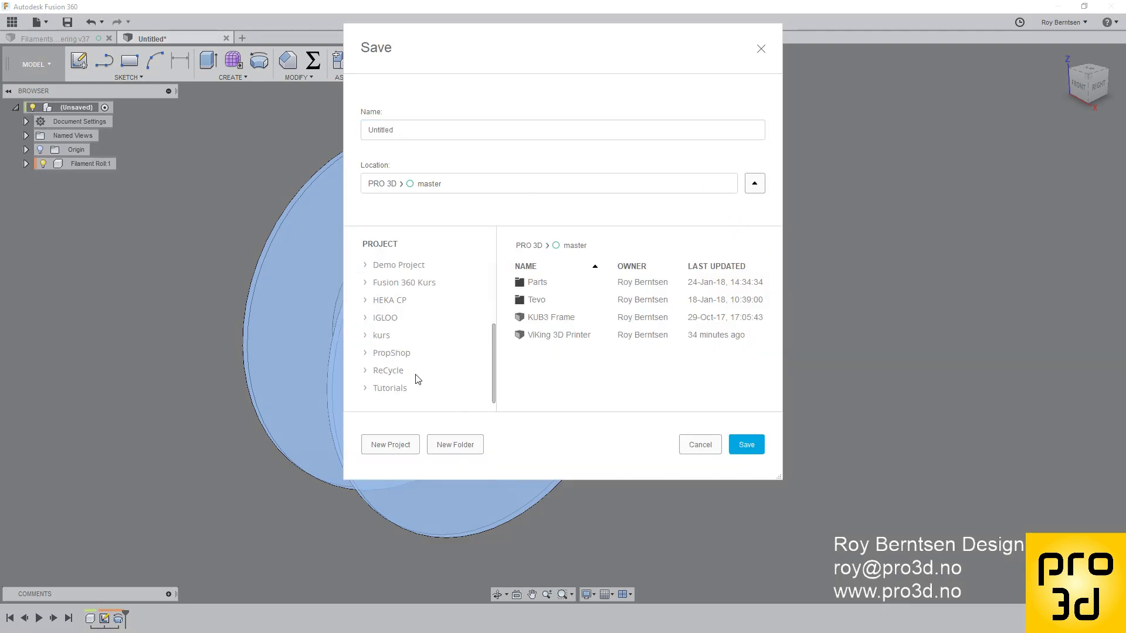
click(390, 388)
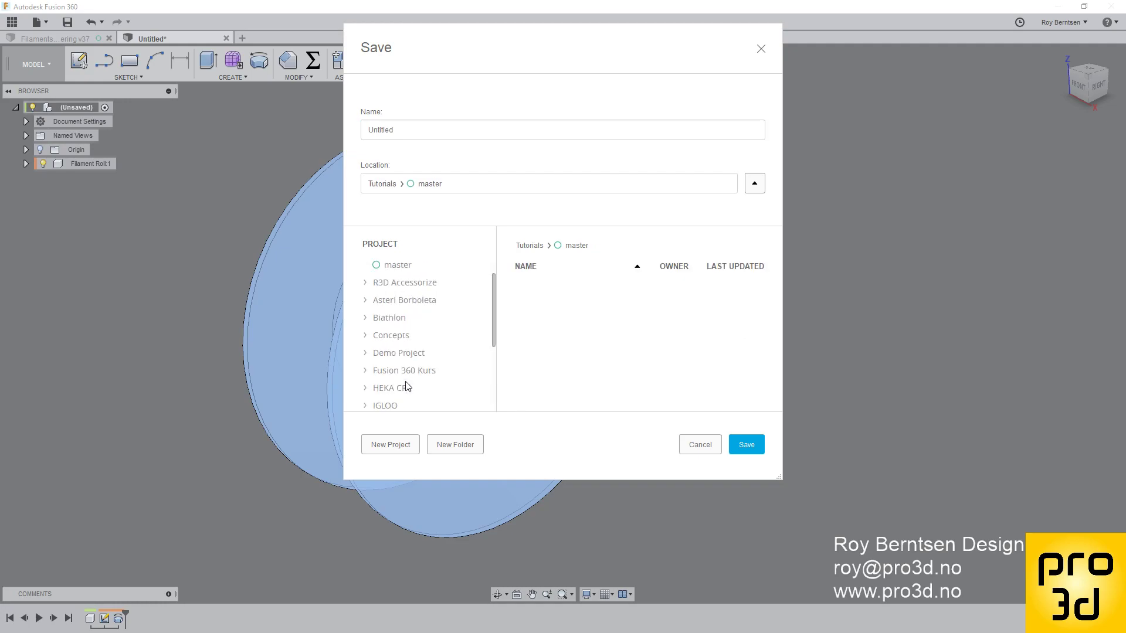
drag(533, 125, 335, 143)
text(Sp)
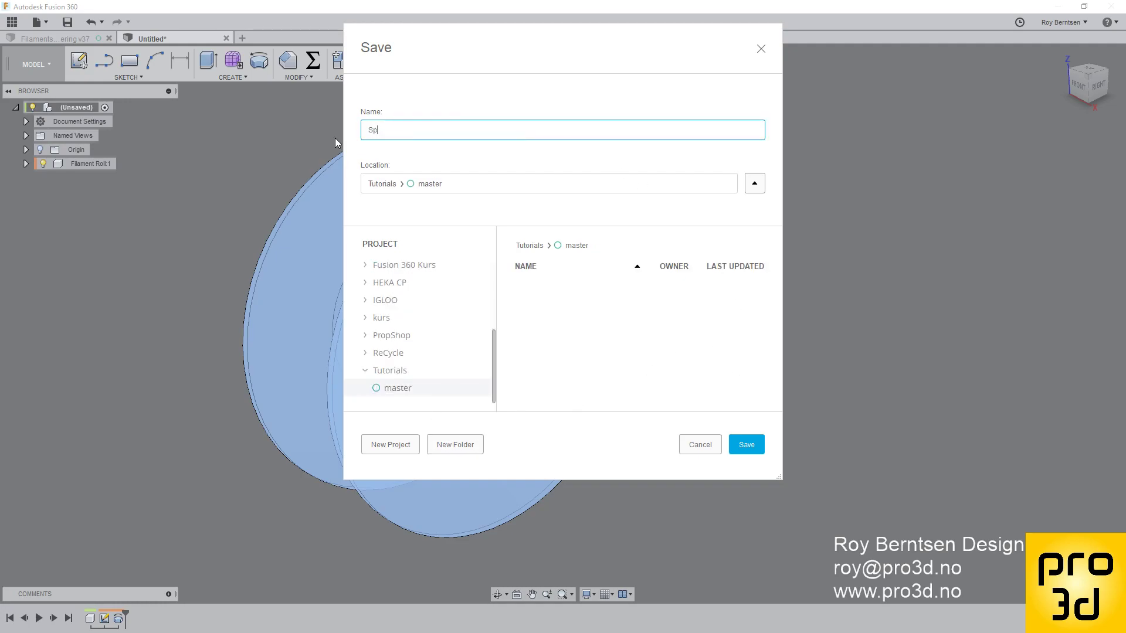
text(oolHolder)
key(Return)
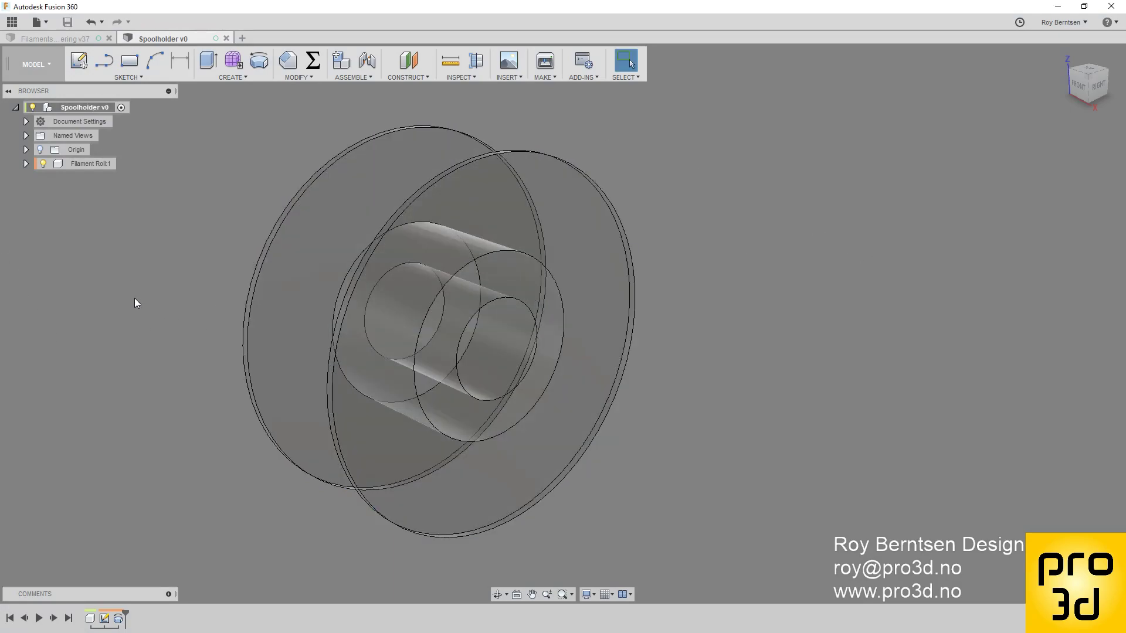
scroll(138, 294, up, 2)
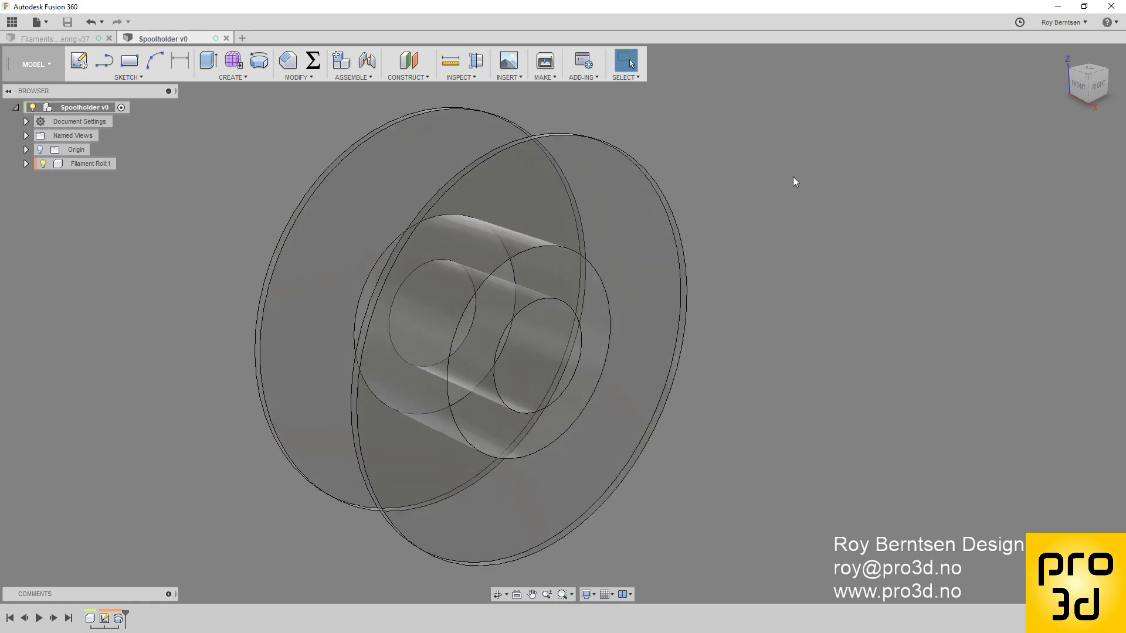